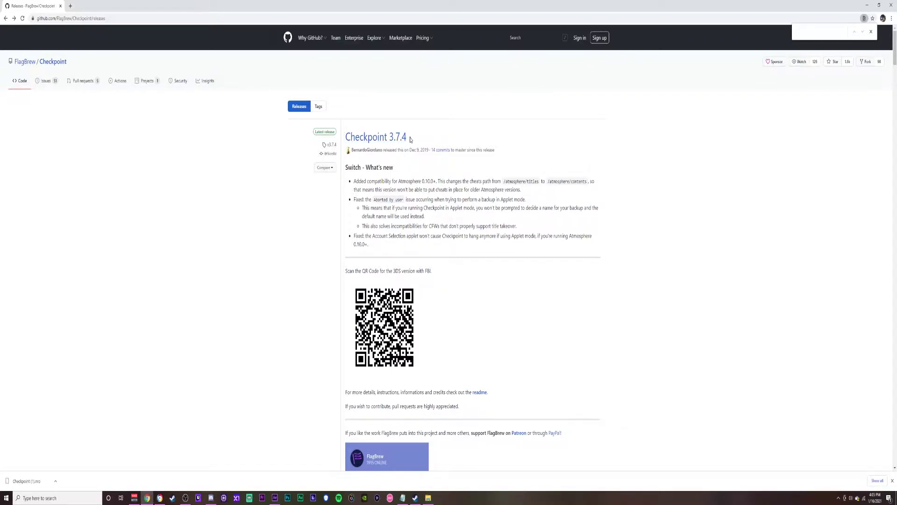
Open the Checkpoint 3.7.4 release page on GitHub and scroll to its assets, including Checkpoint.nro
scroll(411, 187, "down", 8)
scroll(413, 225, "up", 3)
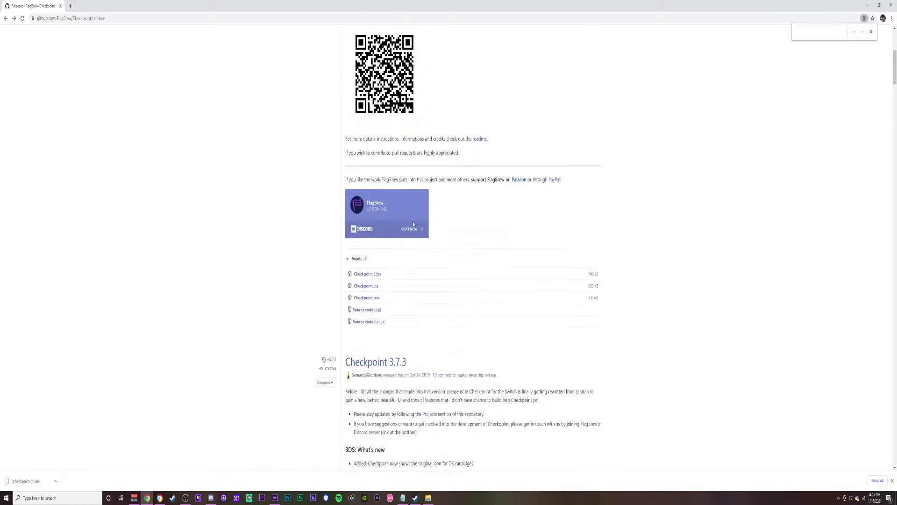
scroll(413, 224, "up", 6)
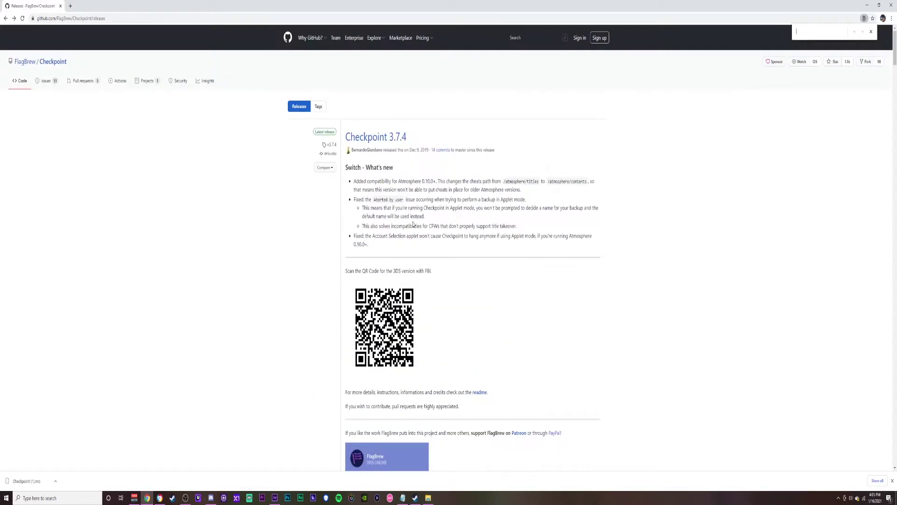
left_click(388, 138)
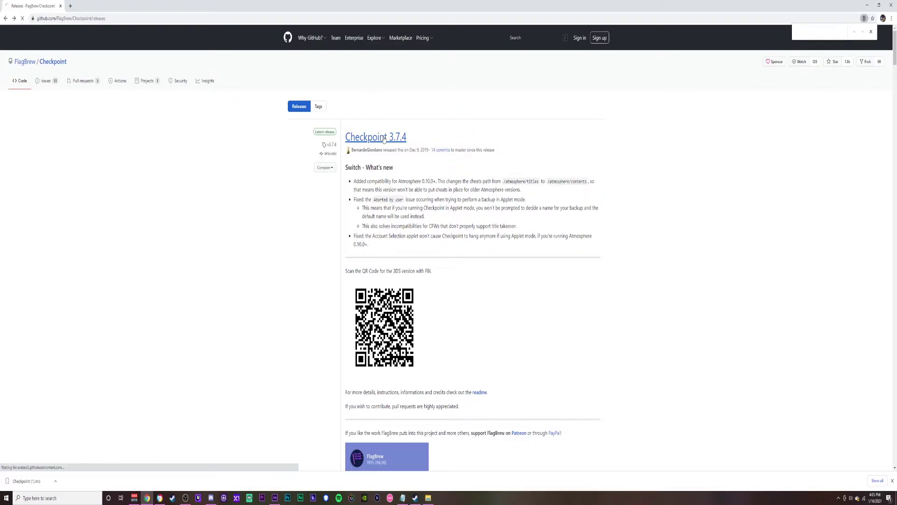
scroll(427, 276, "down", 5)
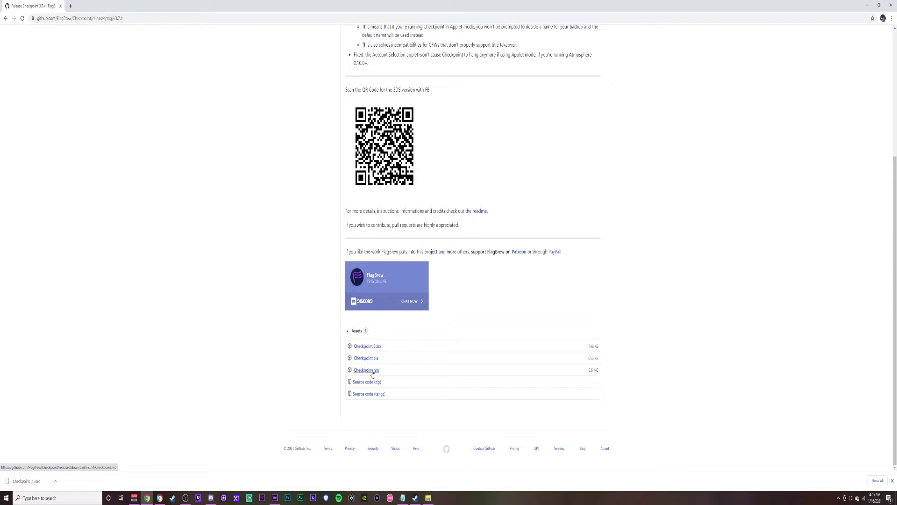
Place the downloaded checkpoint folder and the SD card window side by side
left_click(868, 7)
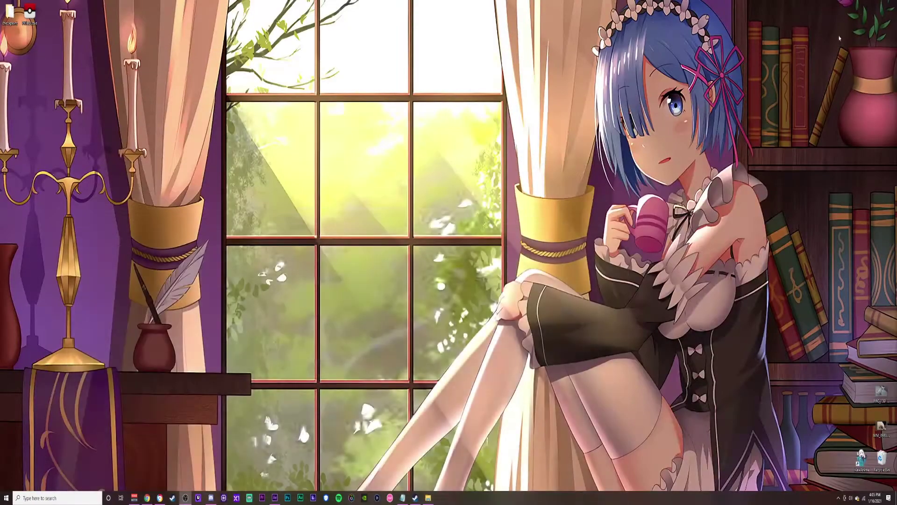
double_click(9, 13)
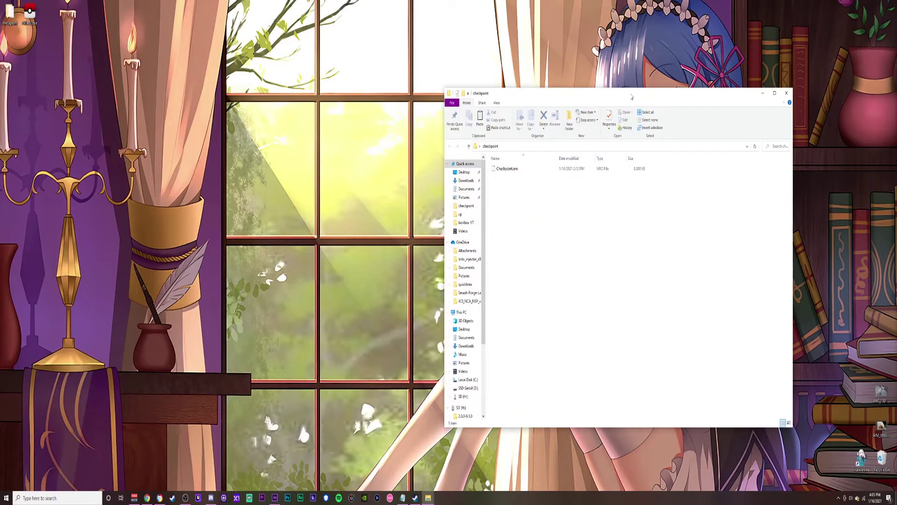
left_click_drag(627, 103, 273, 117)
mouse_move(428, 498)
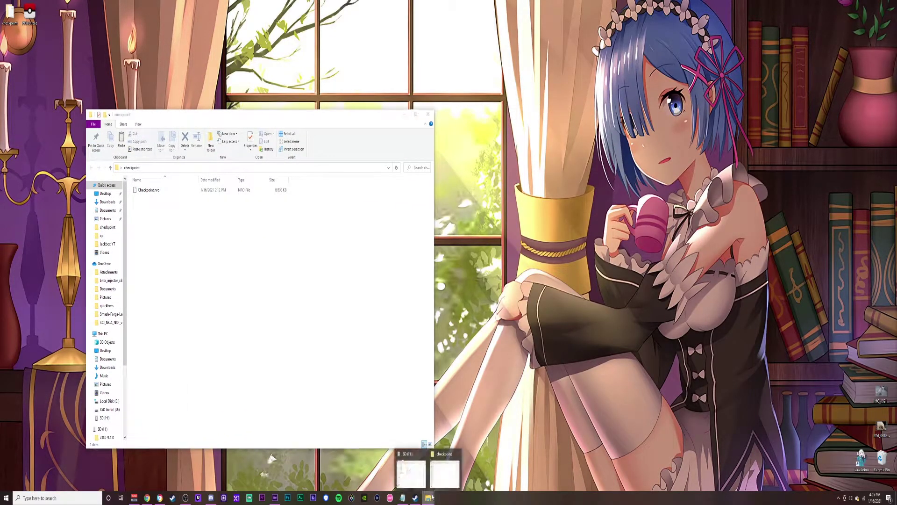
left_click(411, 477)
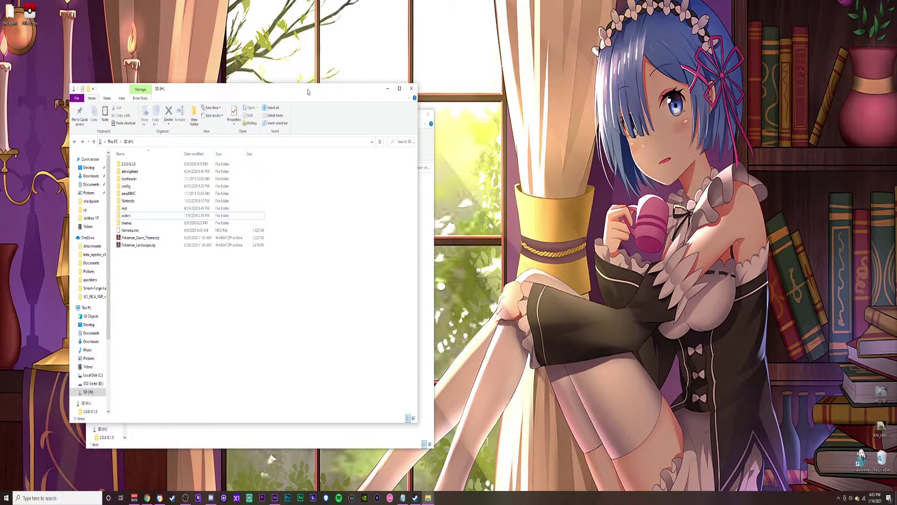
left_click_drag(304, 92, 677, 111)
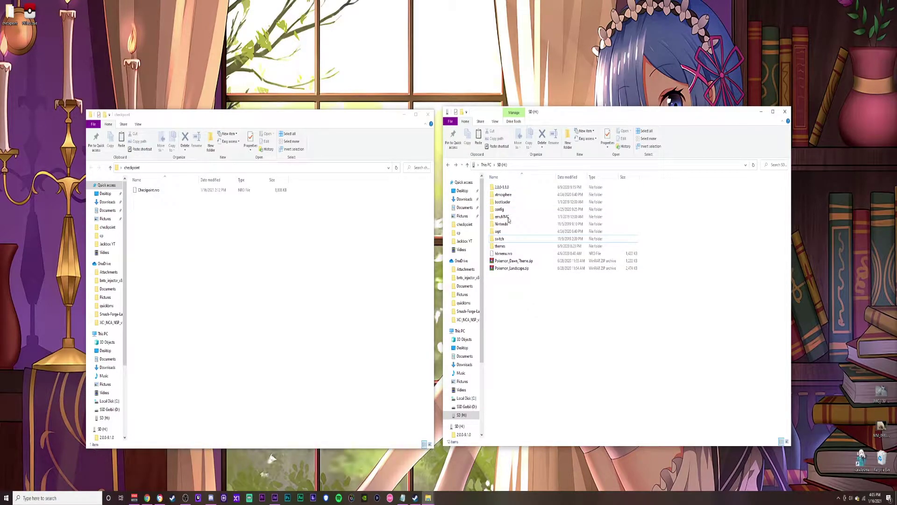
Copy Checkpoint.nro into SD (H)\switch, replacing the older copy
left_click(505, 239)
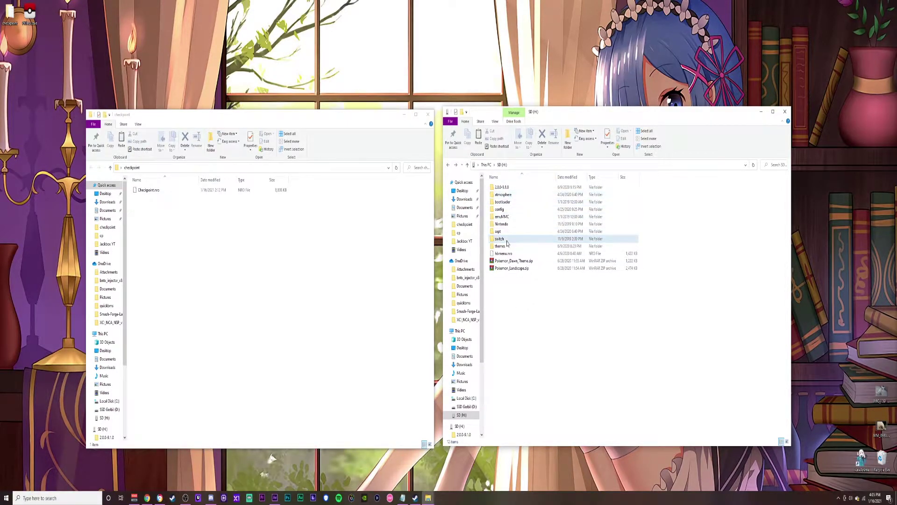
double_click(505, 240)
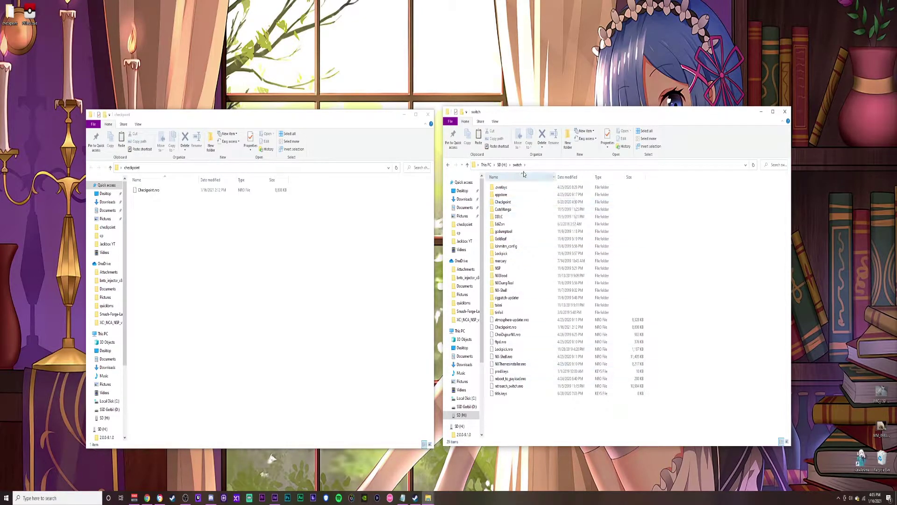
left_click(194, 224)
left_click_drag(148, 190, 545, 429)
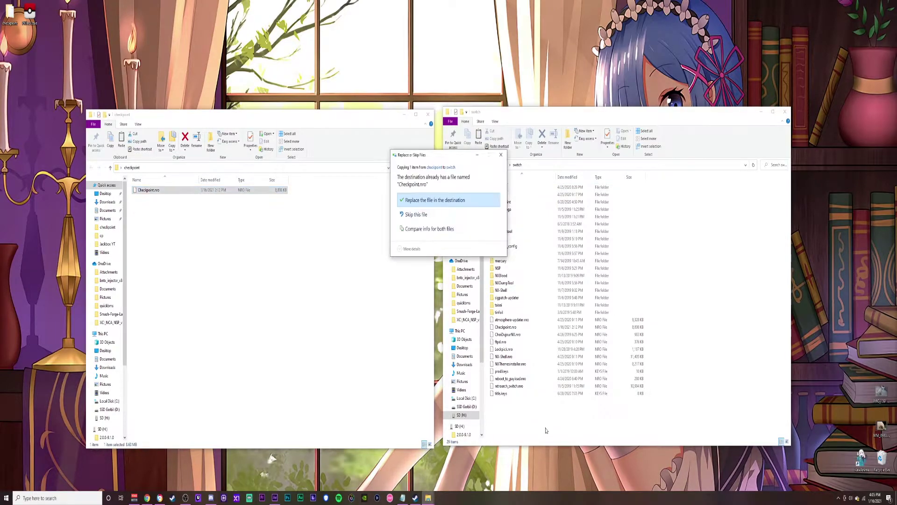
left_click(449, 200)
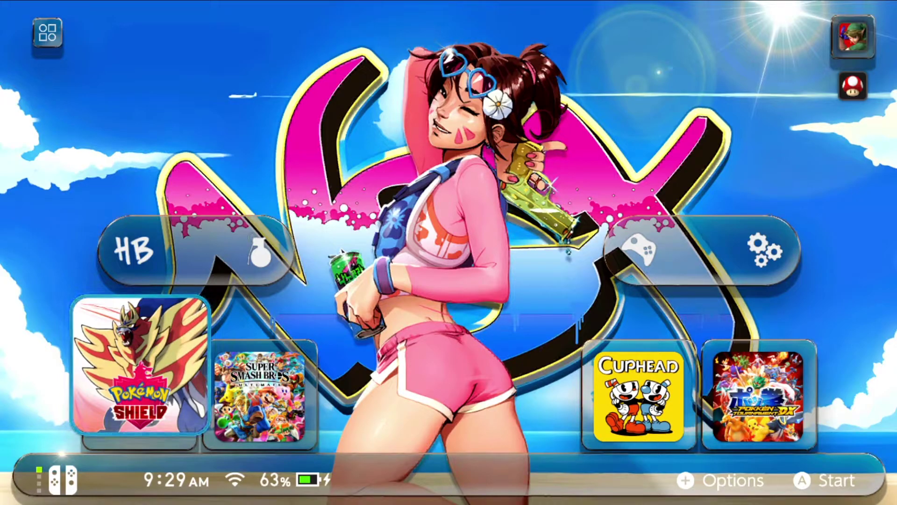
Enter hbmenu by launching Pokémon Shield and move to the Checkpoint app
key("Return")
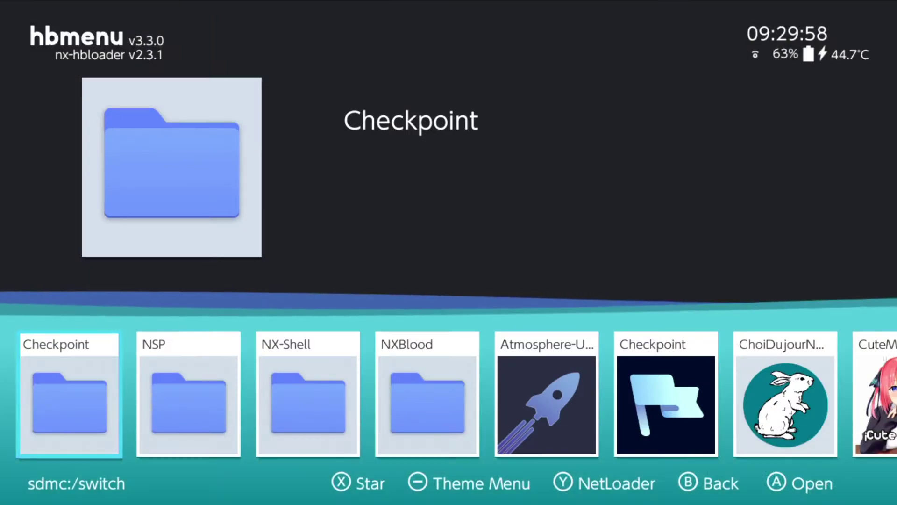
key("Right")
key("Right")
key("Right")
key("Right")
key("Right")
key("Right")
key("Right")
key("Right")
key("Right")
key("Right")
key("Right")
key("Left")
key("Left")
key("Left")
key("Left")
key("Left")
key("Left")
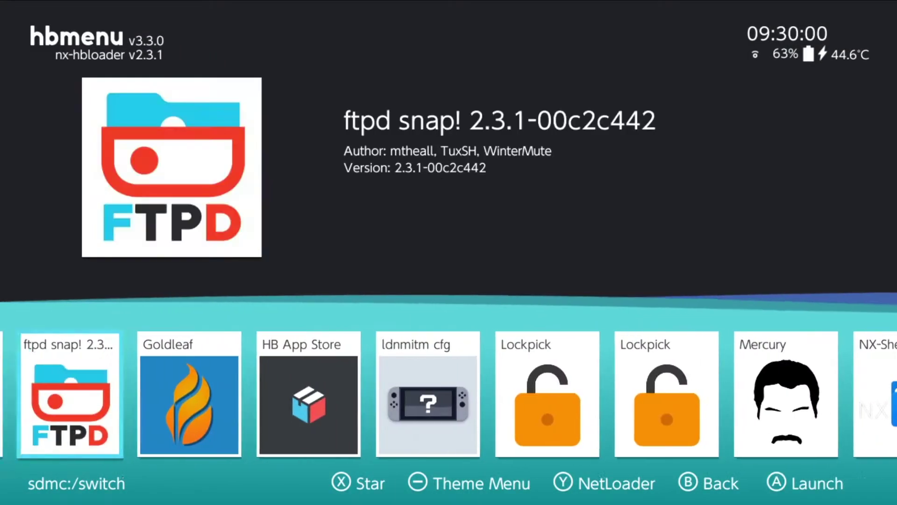
key("Left")
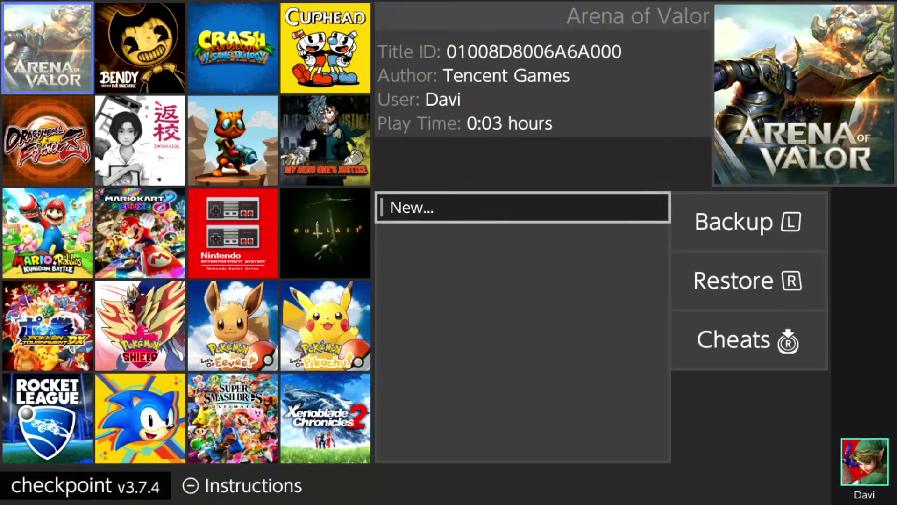
Select the Pokémon Shield save and check the control instructions
key("Down")
key("Down")
key("Down")
key("Right")
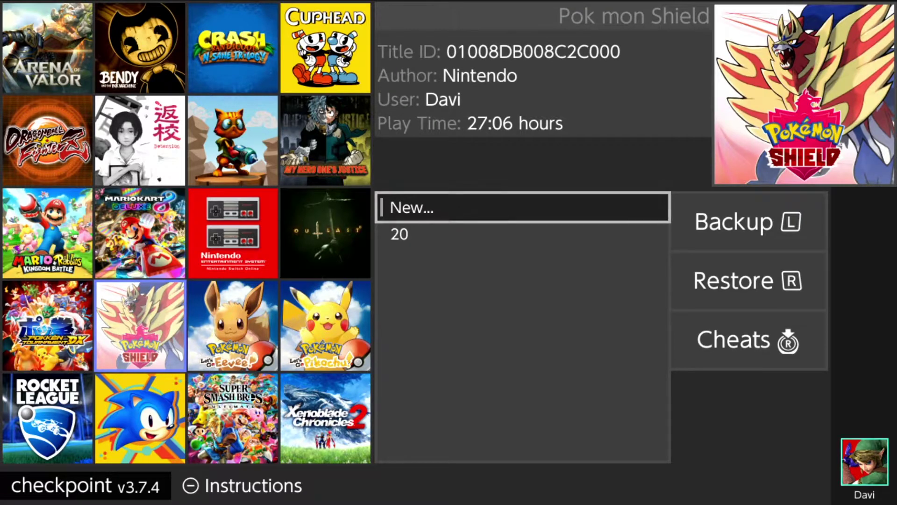
key("minus")
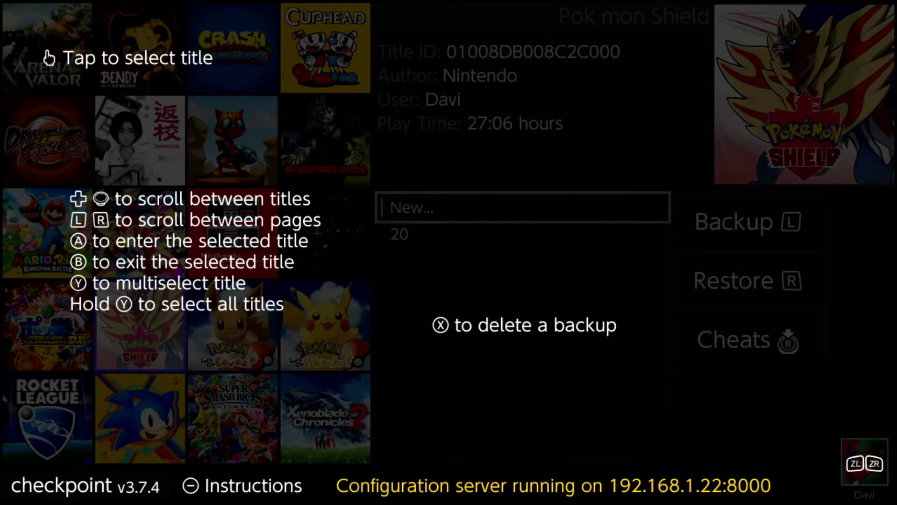
key("minus")
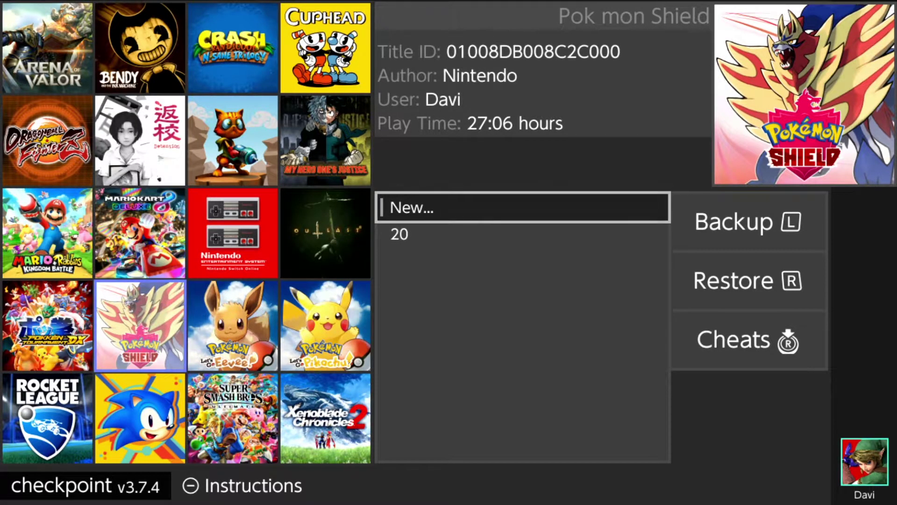
Create a new backup with the default date-stamped name and select it
key("a")
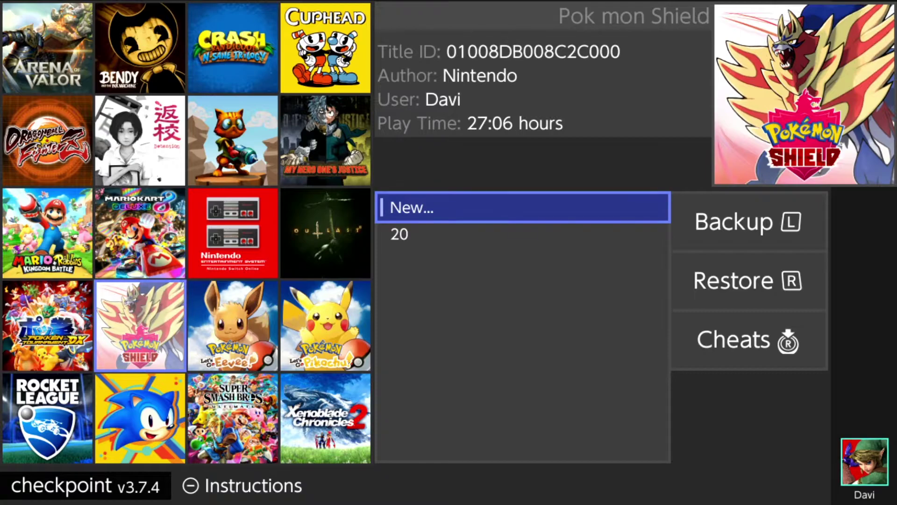
key("l")
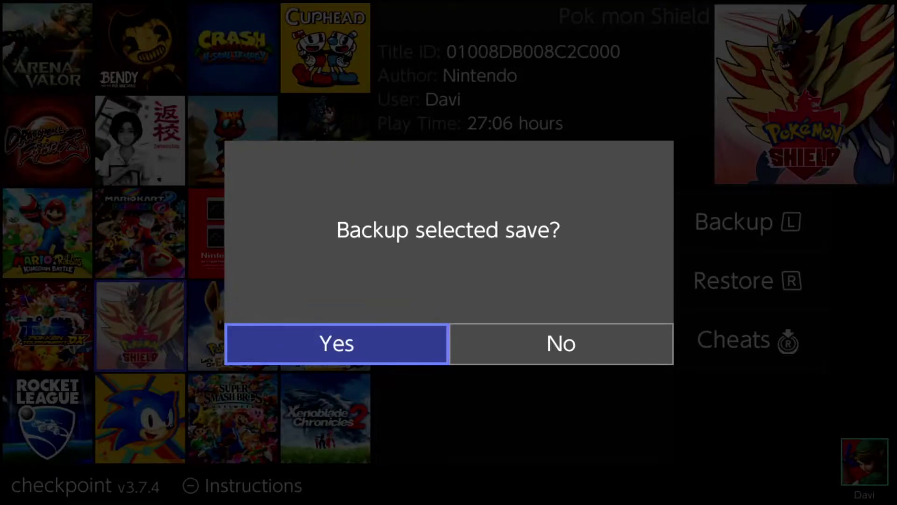
key("a")
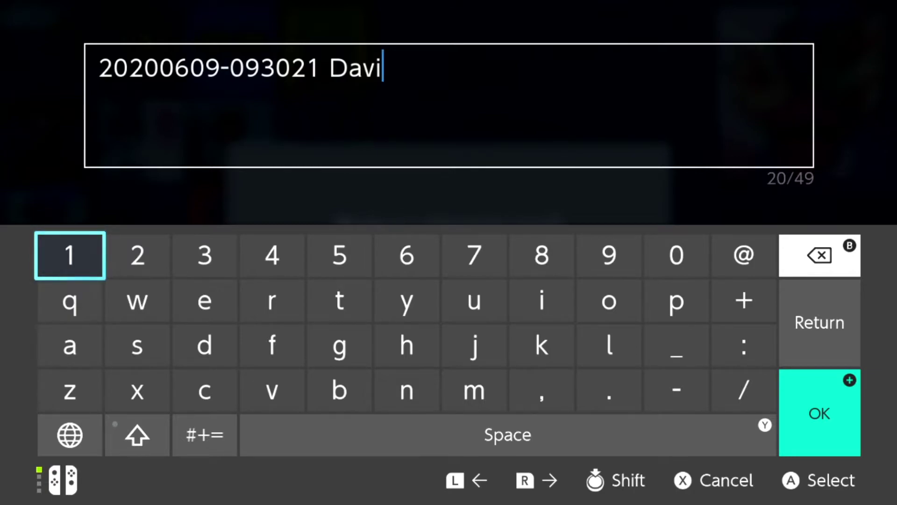
key("plus")
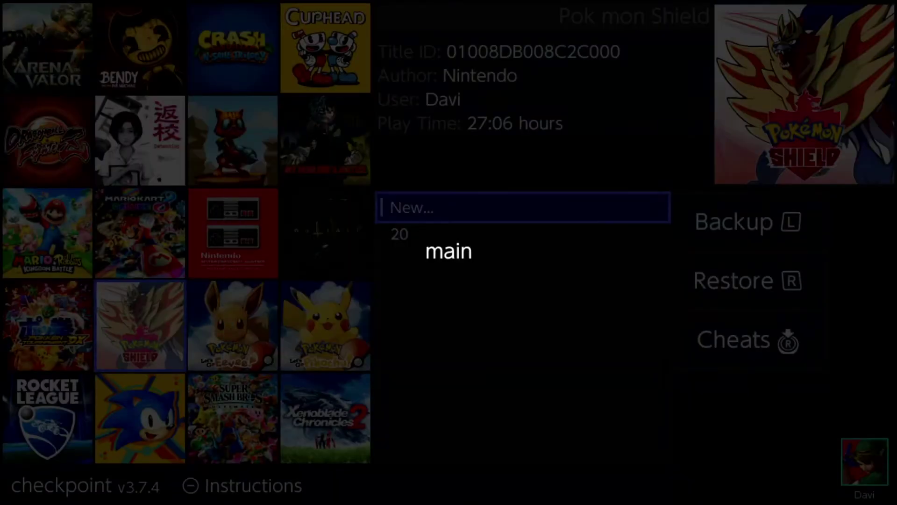
key("a")
left_click(475, 234)
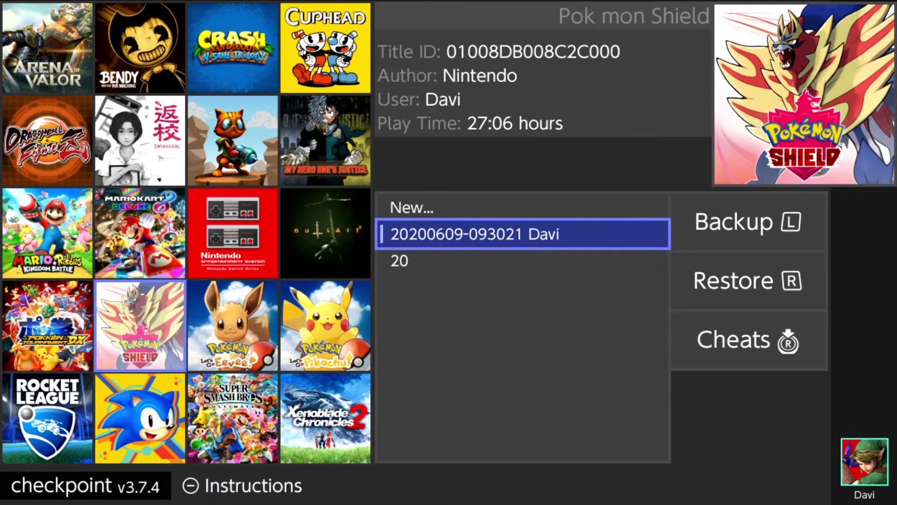
Delete the default-named backup and create a new Pokémon Shield backup named cp
key("Delete")
key("Return")
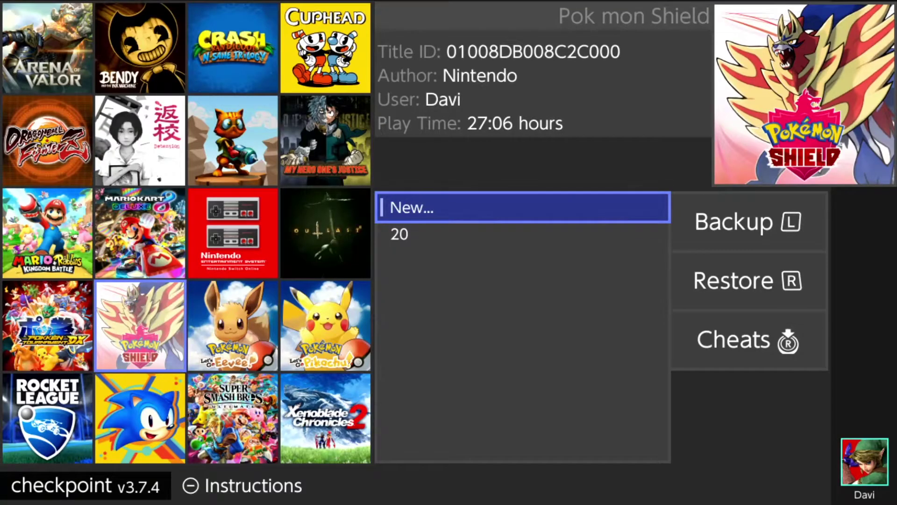
key("l")
key("Return")
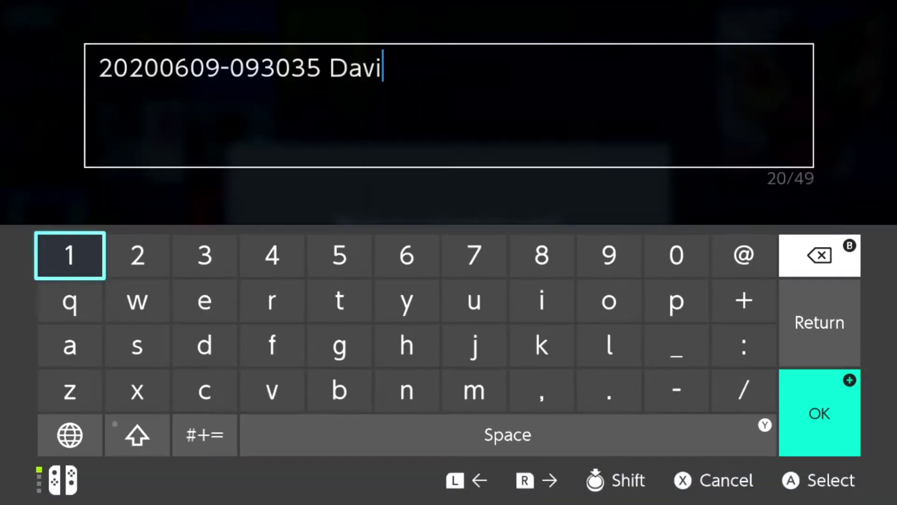
key("BackSpace")
key("BackSpace")
key("BackSpace")
key("BackSpace")
key("BackSpace")
key("BackSpace")
key("BackSpace")
key("BackSpace")
key("BackSpace")
key("BackSpace")
key("BackSpace")
key("Down")
key("Down")
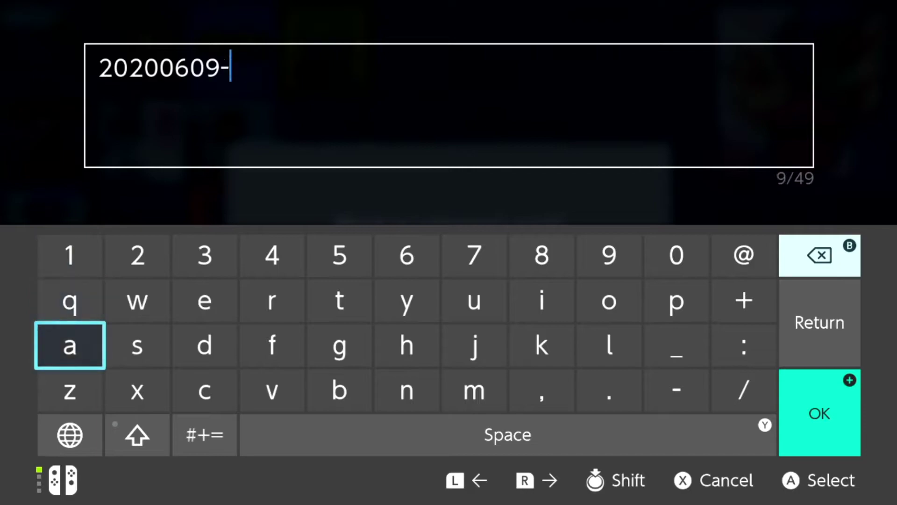
key("BackSpace")
key("BackSpace")
key("BackSpace")
key("BackSpace")
key("BackSpace")
key("BackSpace")
key("BackSpace")
key("BackSpace")
key("BackSpace")
key("Right")
key("Right")
key("Down")
type("c")
key("Up")
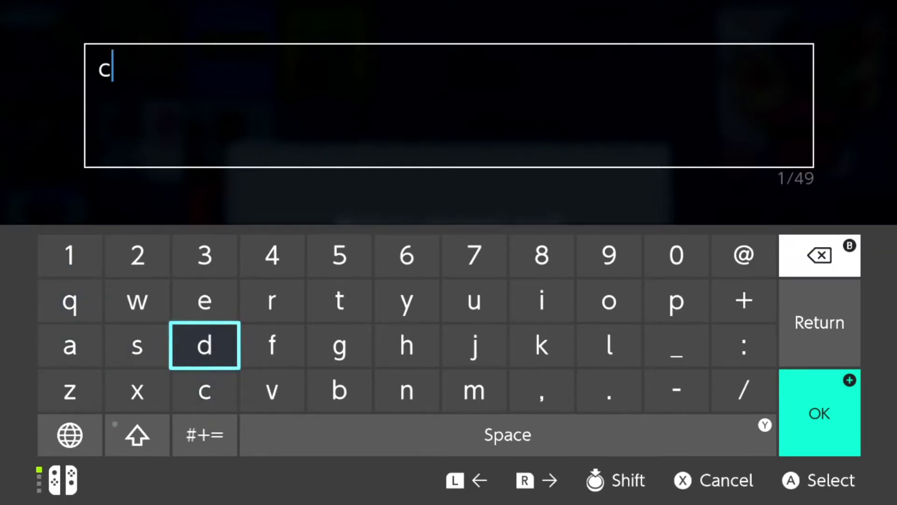
key("Up")
key("Right")
key("Right")
key("Right")
key("Right")
key("Right")
key("Right")
key("Right")
key("Right")
key("Left")
type("p")
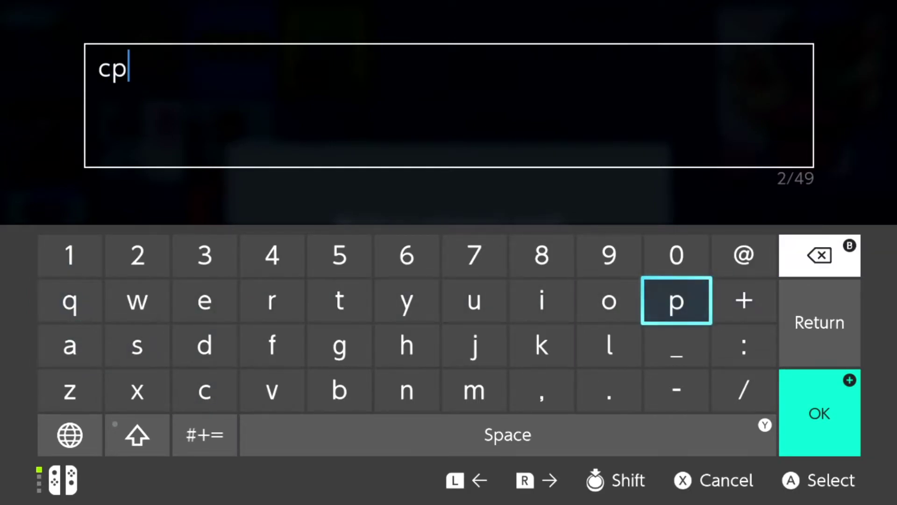
key("Return")
key("Return")
key("Return")
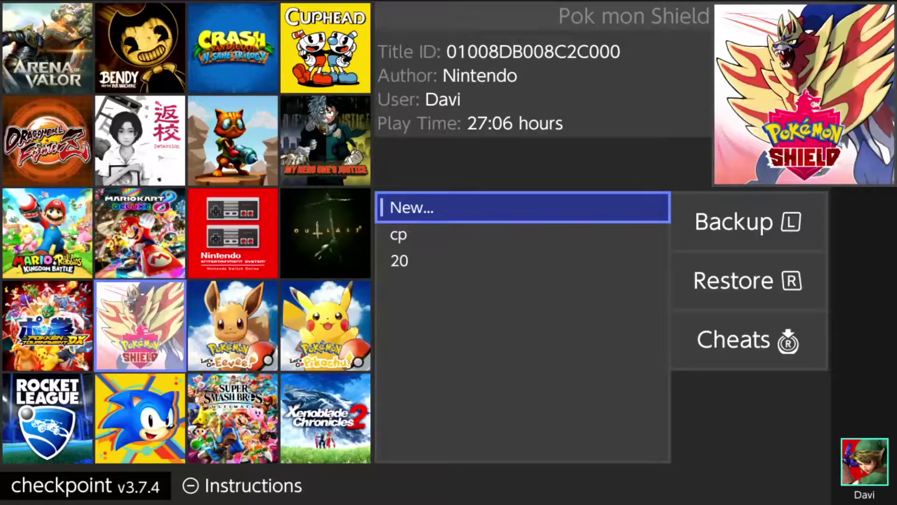
Restore the cp backup to the Pokémon Shield save
key("Down")
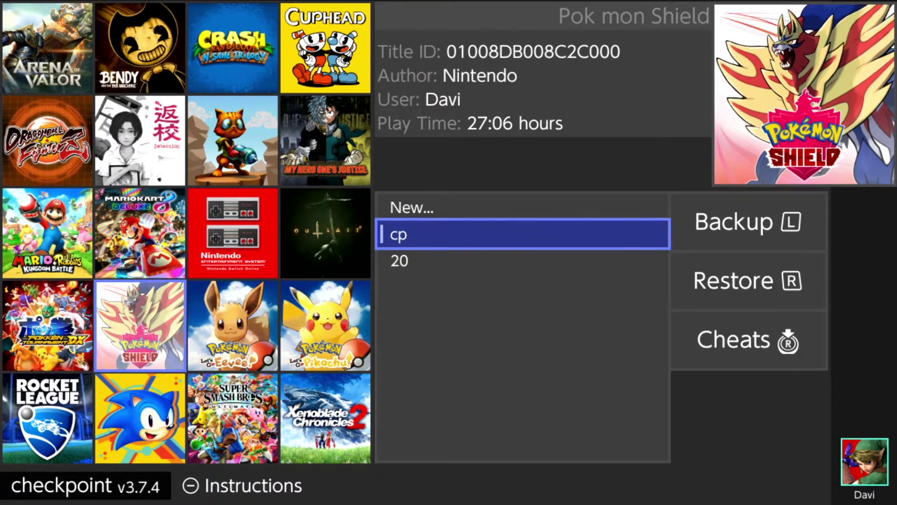
key("r")
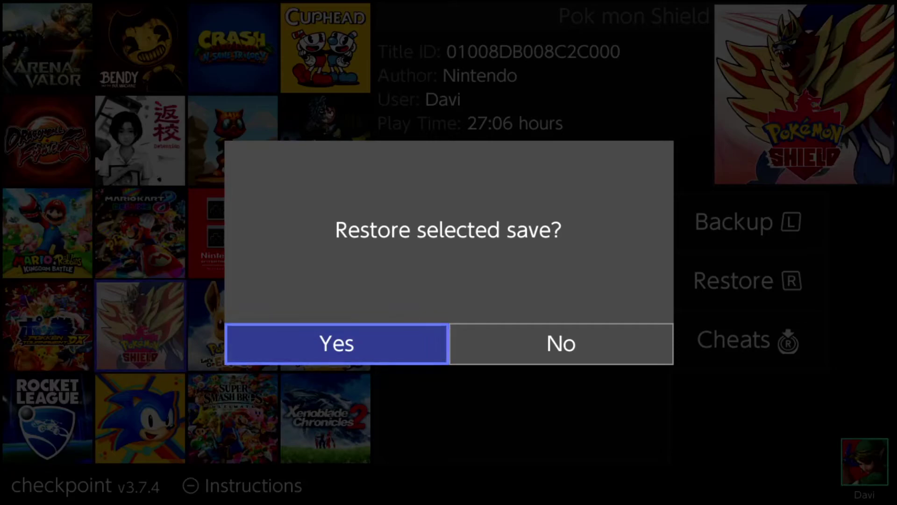
key("Return")
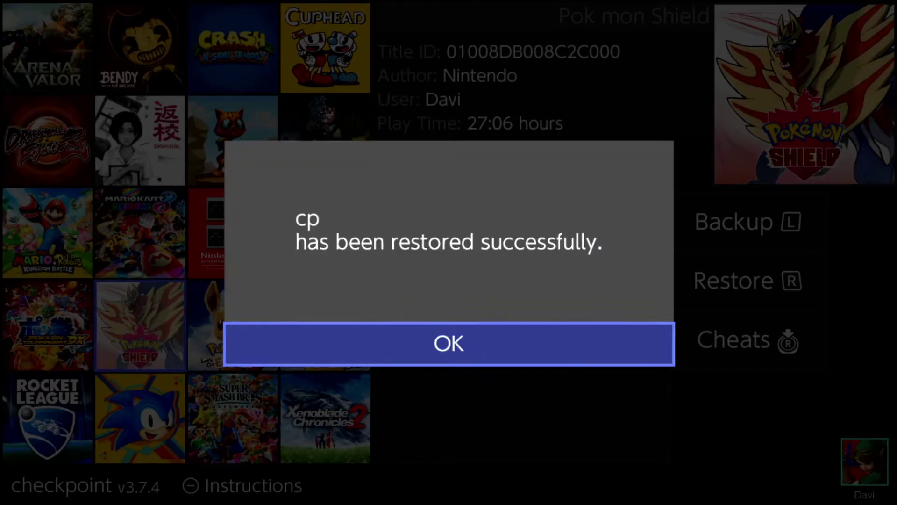
key("Return")
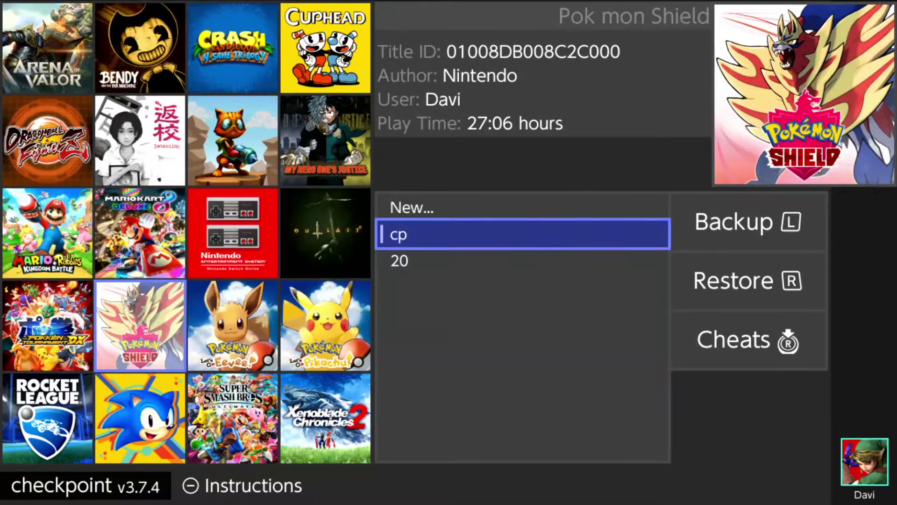
Return to the HOME menu and close the running software
key("Down")
key("Down")
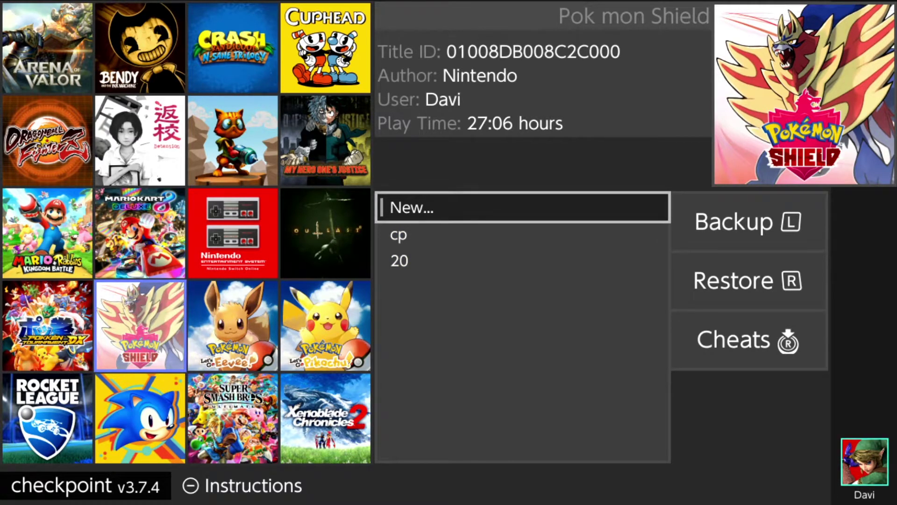
key("Home")
key("x")
key("Return")
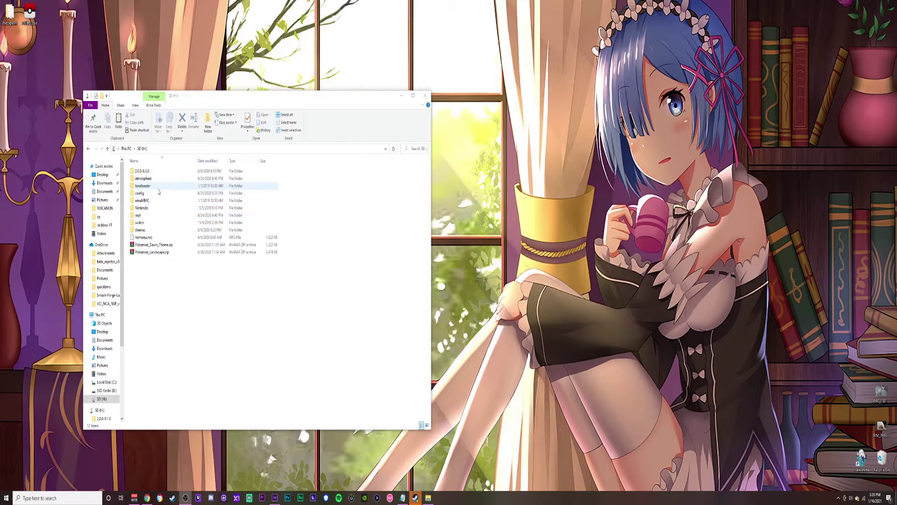
Navigate to switch\Checkpoint\saves and select the Pokémon Shield folder 0x01008DB008C2C000
double_click(149, 224)
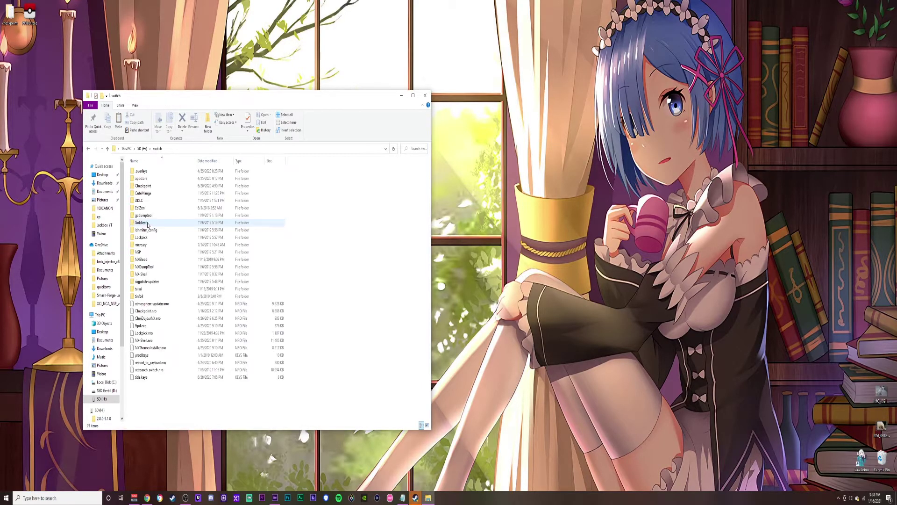
left_click(149, 187)
double_click(149, 187)
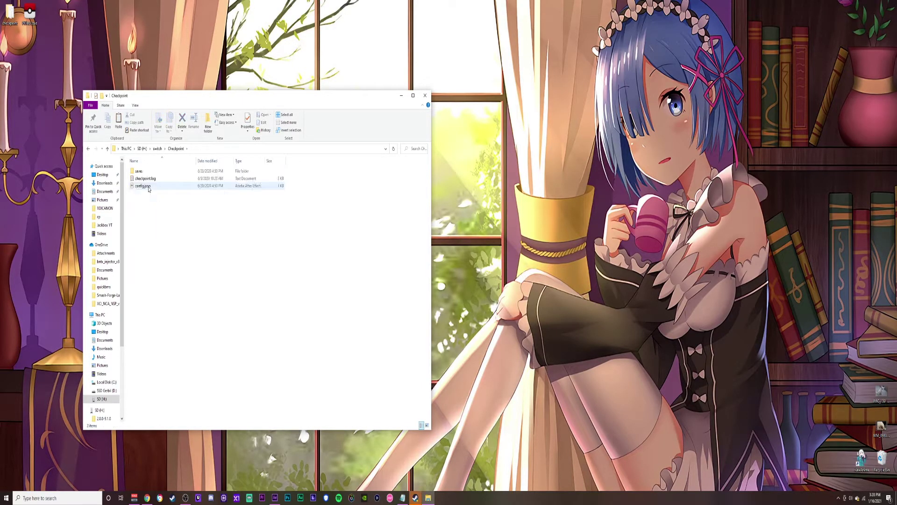
double_click(154, 178)
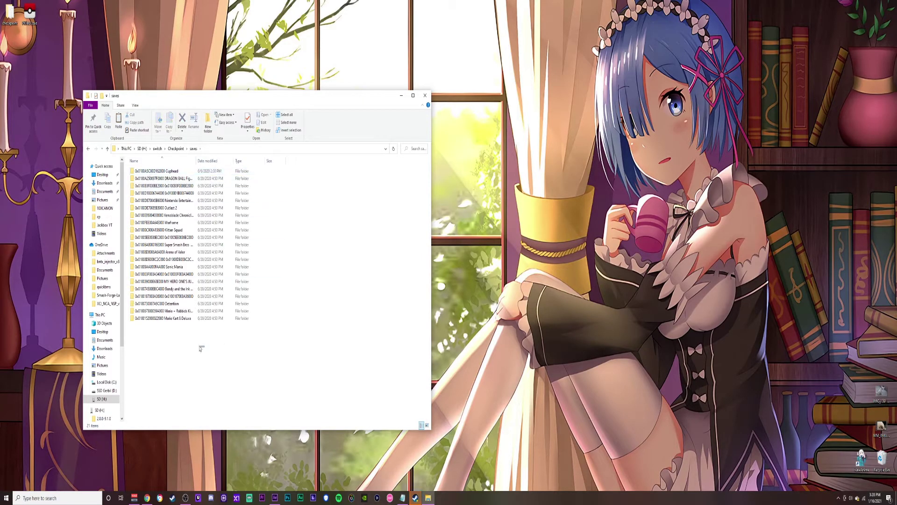
left_click_drag(201, 347, 145, 168)
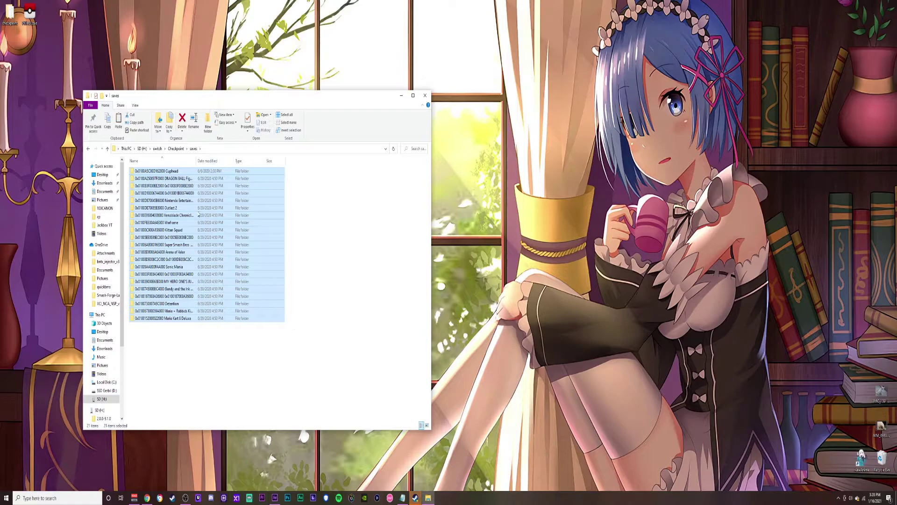
left_click(226, 380)
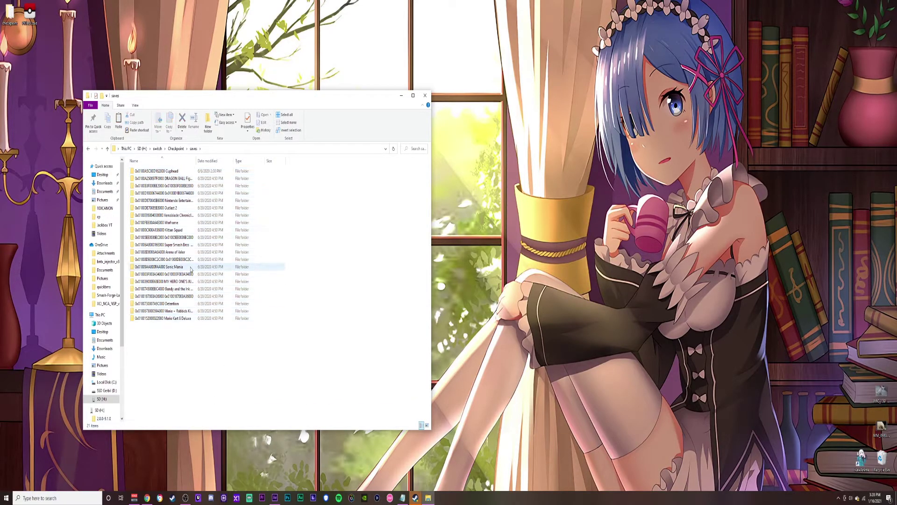
left_click(180, 260)
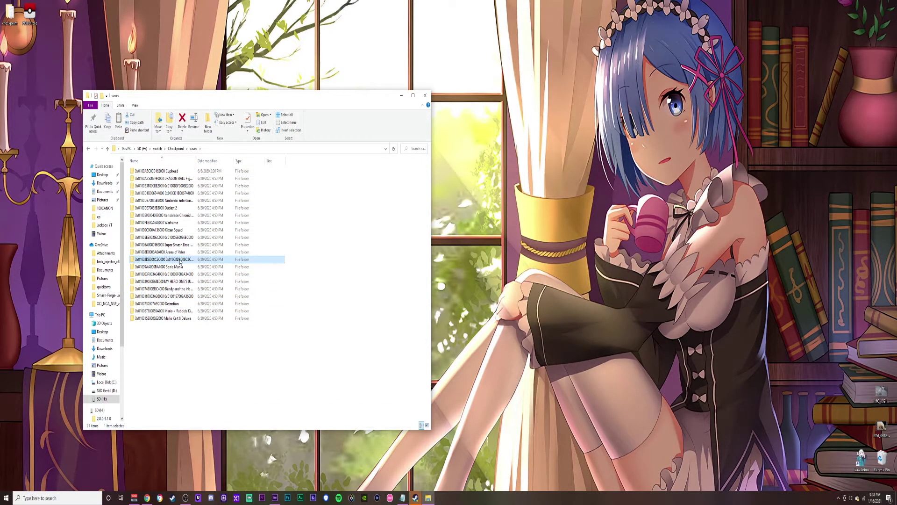
Open the Shield save folder and drag the cp backup onto PKHeX to launch it
double_click(188, 260)
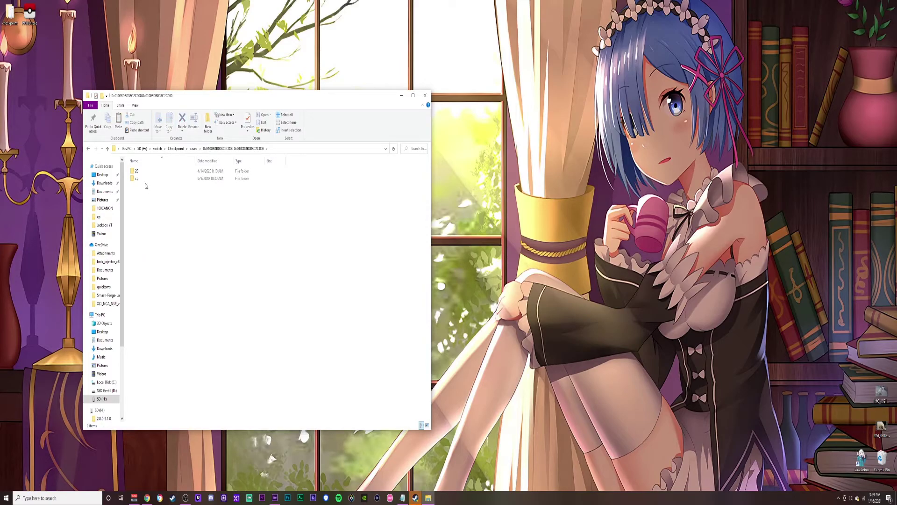
left_click_drag(136, 178, 493, 183)
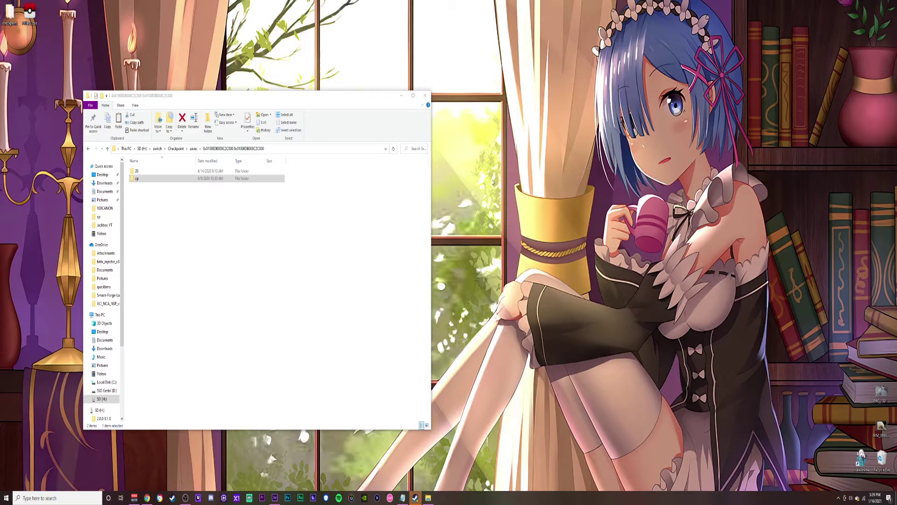
left_click_drag(77, 41, 29, 14)
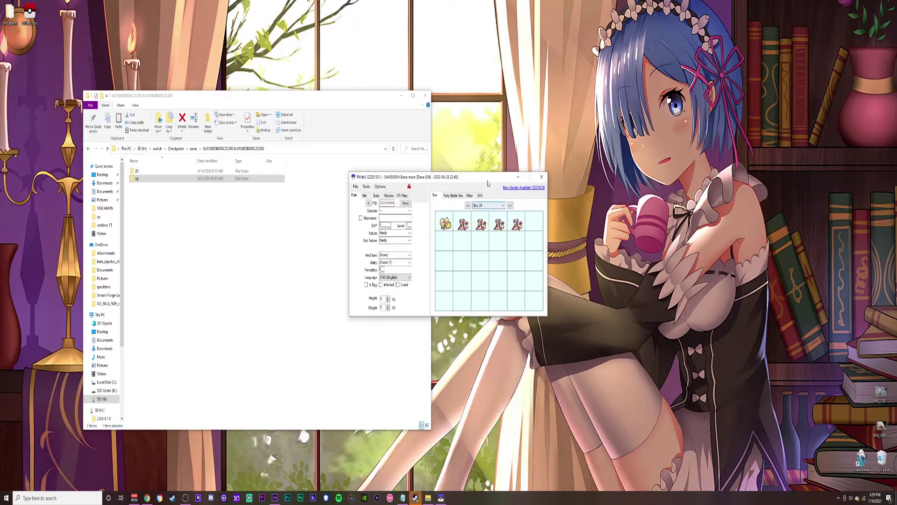
Load the main save file from the cp backup folder through PKHeX's open dialog
left_click_drag(481, 171, 574, 158)
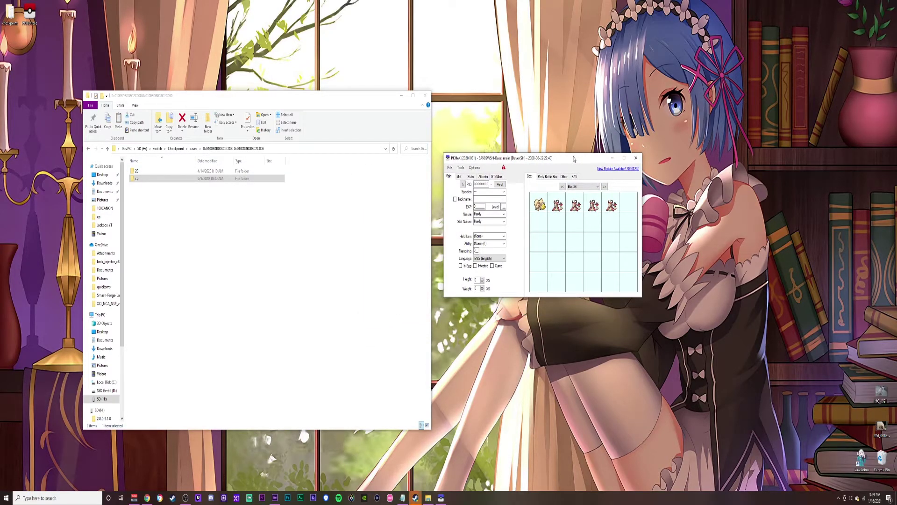
left_click(450, 168)
left_click(460, 176)
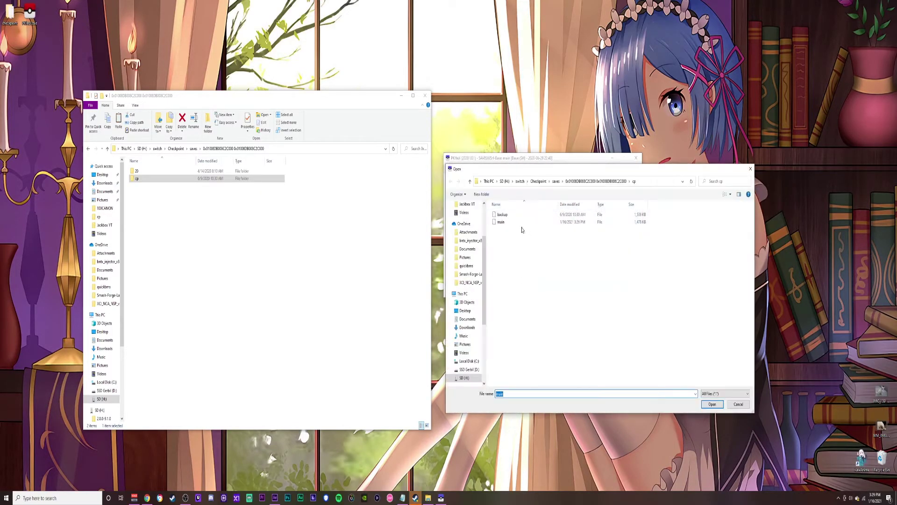
left_click(556, 181)
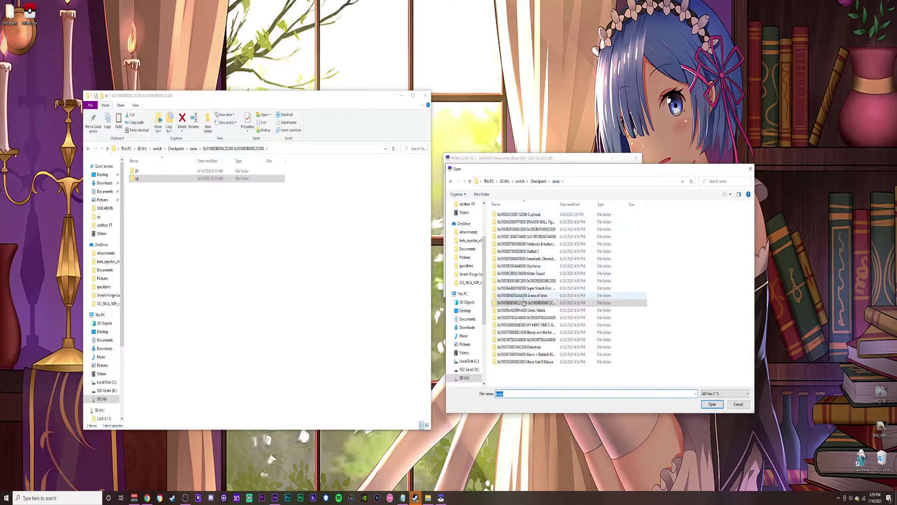
left_click(524, 303)
double_click(523, 304)
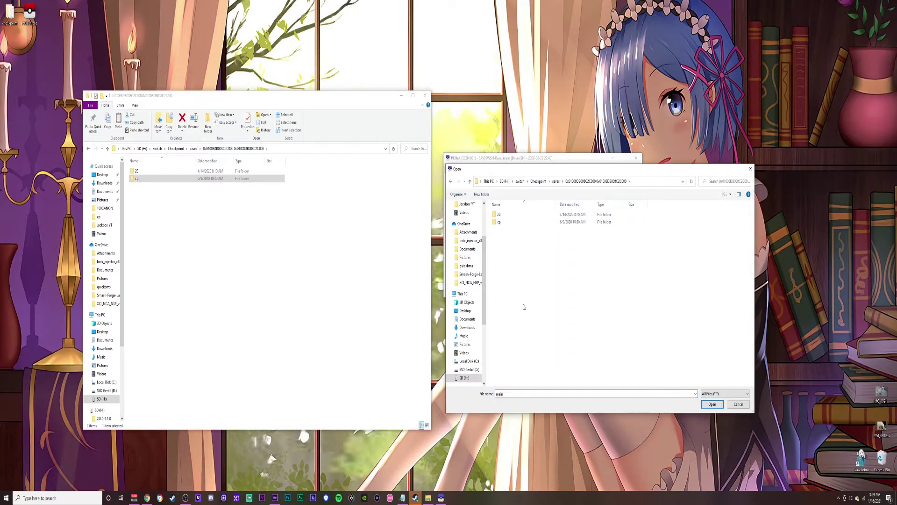
left_click(509, 222)
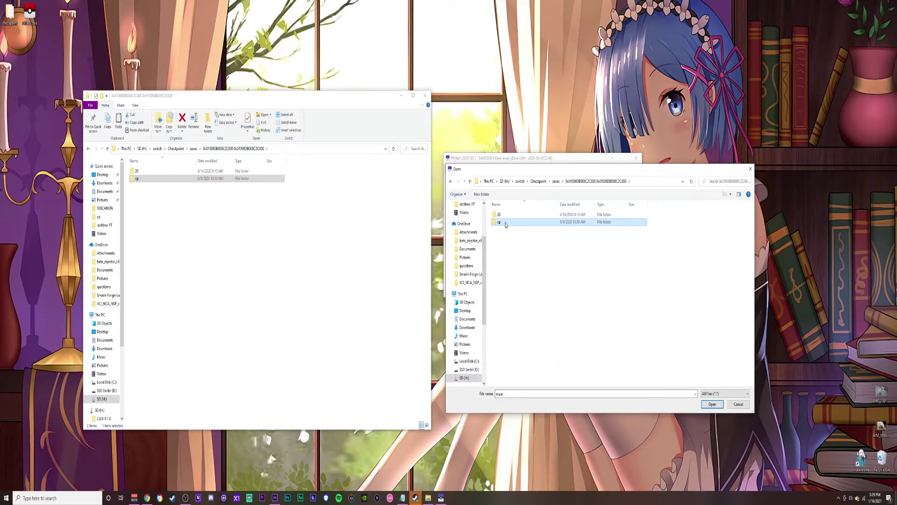
double_click(505, 222)
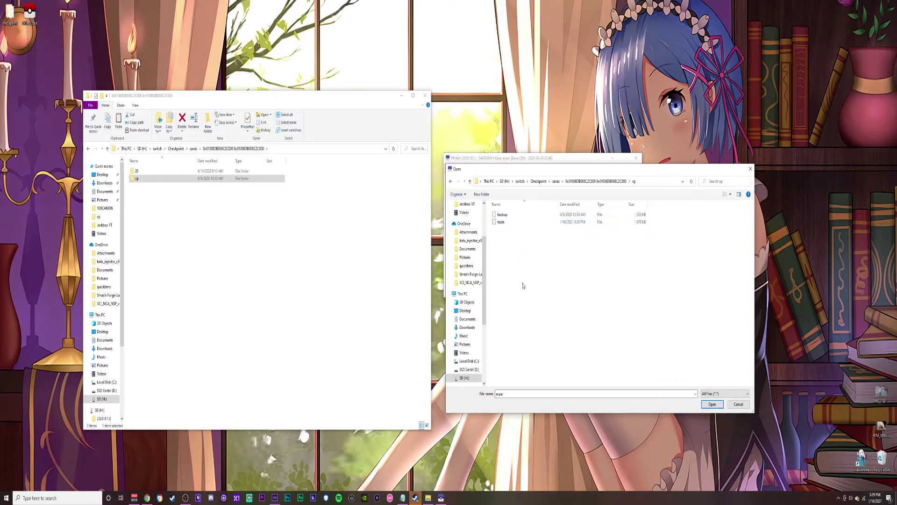
double_click(501, 222)
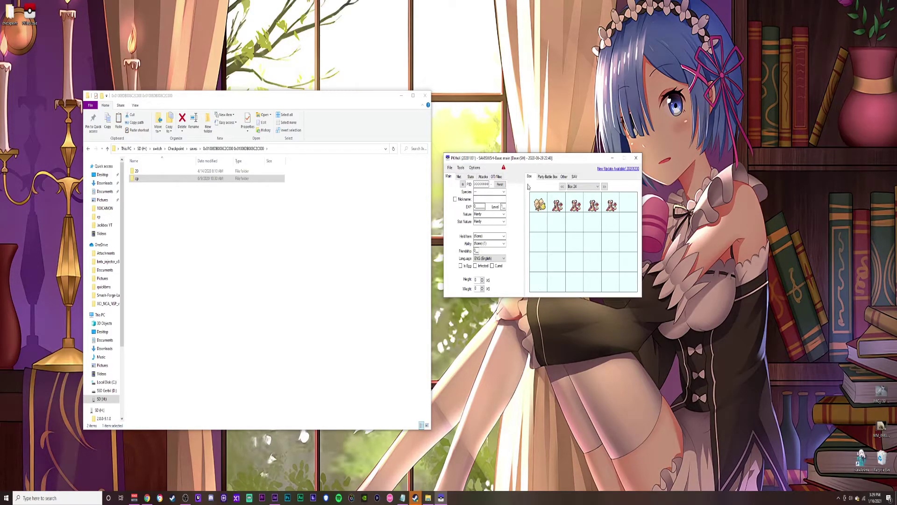
Load Arcanine into the editor and generate its Smogon sets via Auto-Legality Mod
right_click(613, 207)
left_click(617, 210)
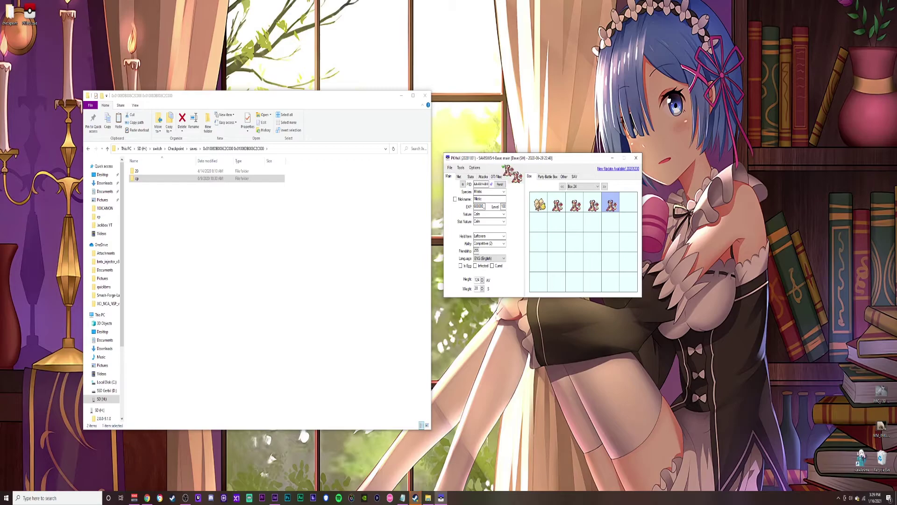
left_click(461, 167)
mouse_move(472, 178)
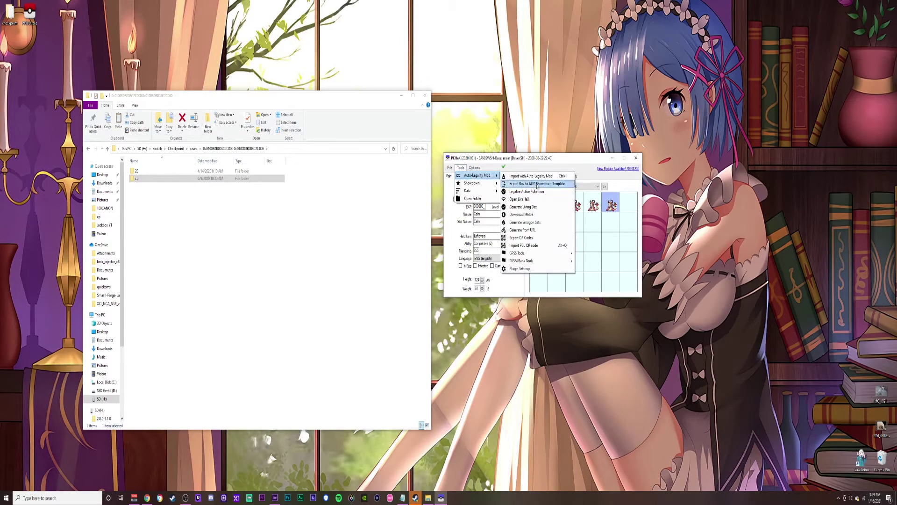
left_click(533, 210)
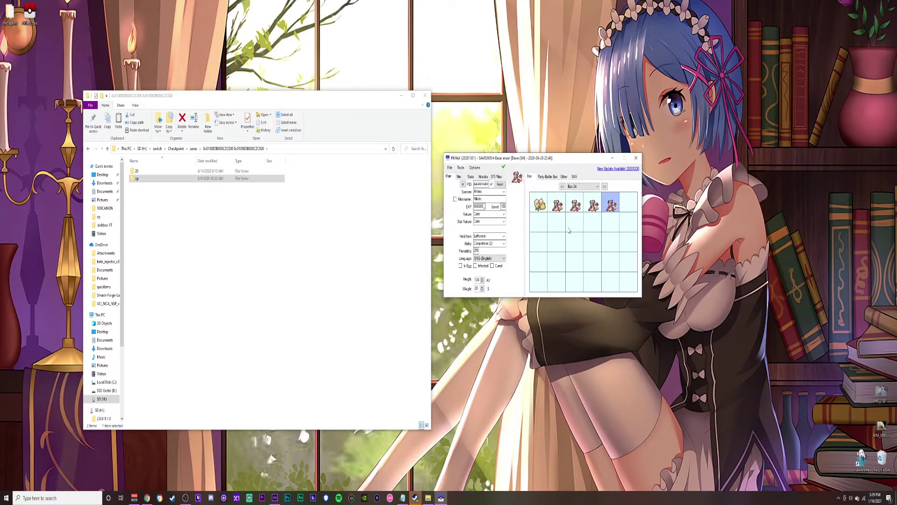
left_click(539, 204)
left_click(460, 167)
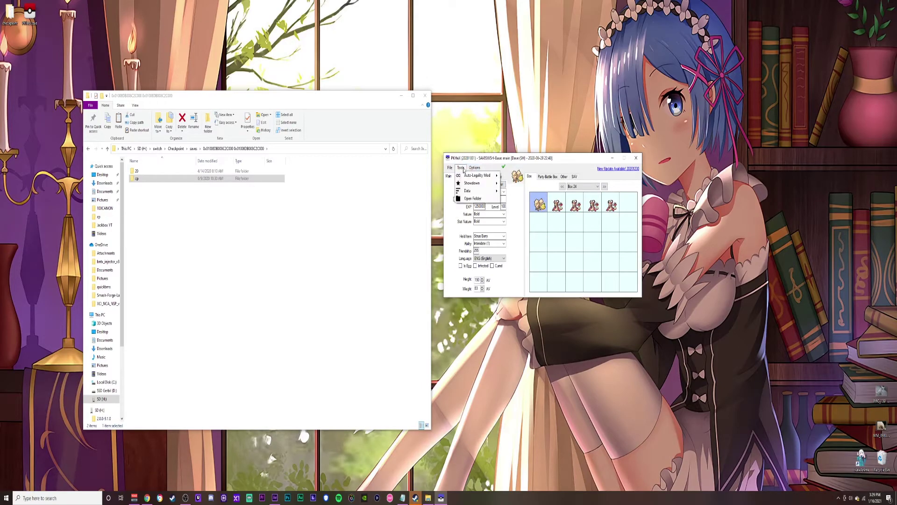
mouse_move(476, 175)
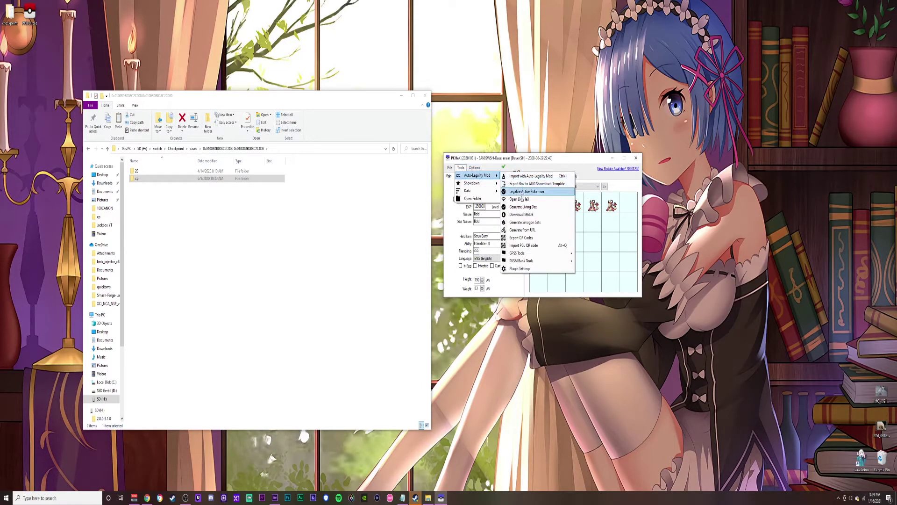
left_click(533, 222)
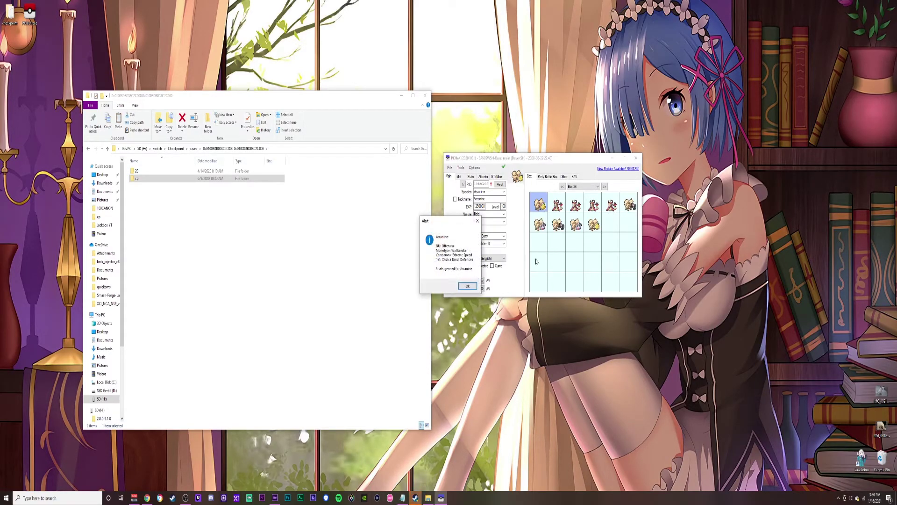
left_click(466, 286)
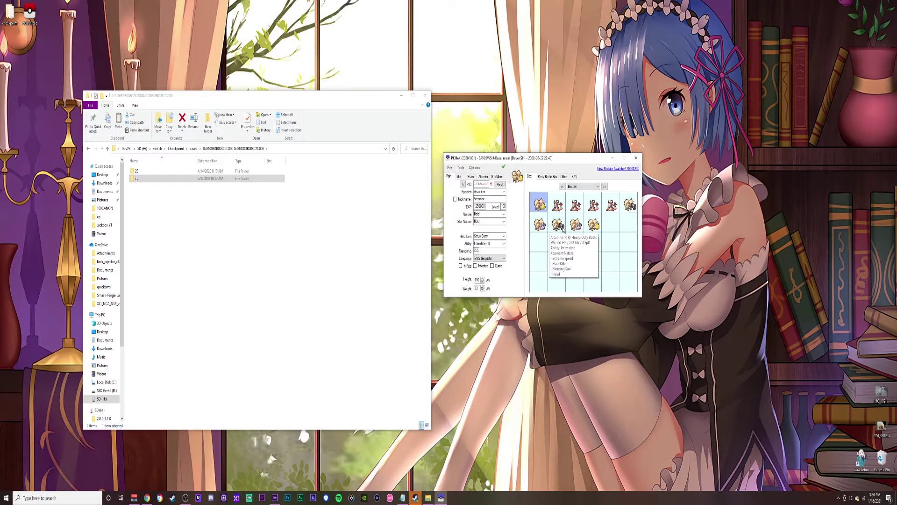
Inspect the generated Arcanine sets in row 2 of Box 24
left_click(593, 225)
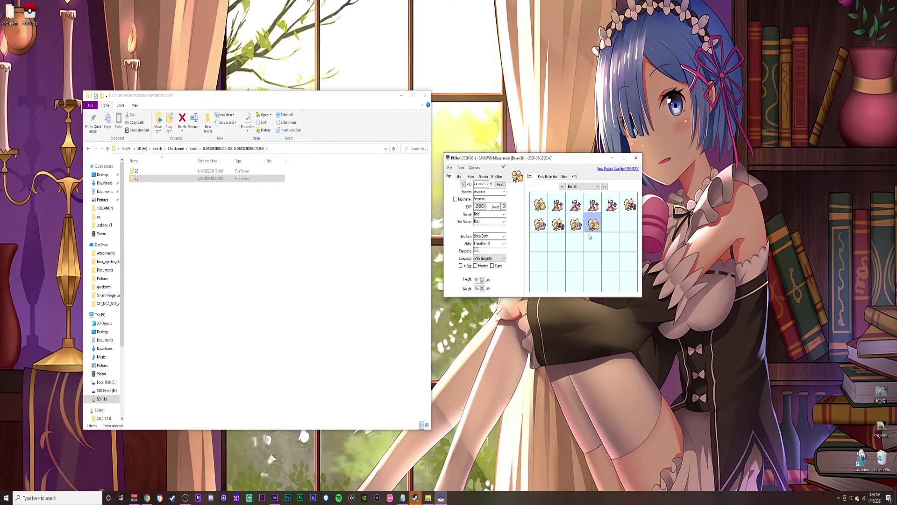
left_click(576, 229)
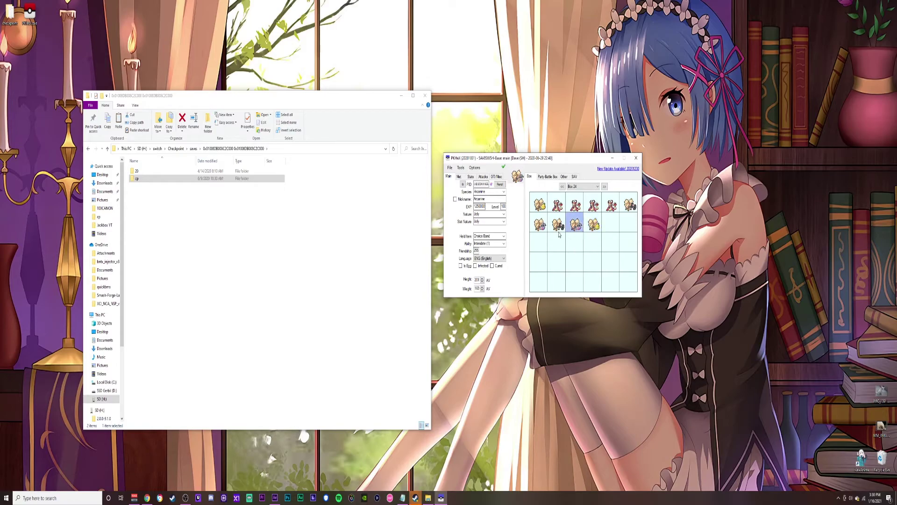
right_click(561, 227)
left_click(571, 228)
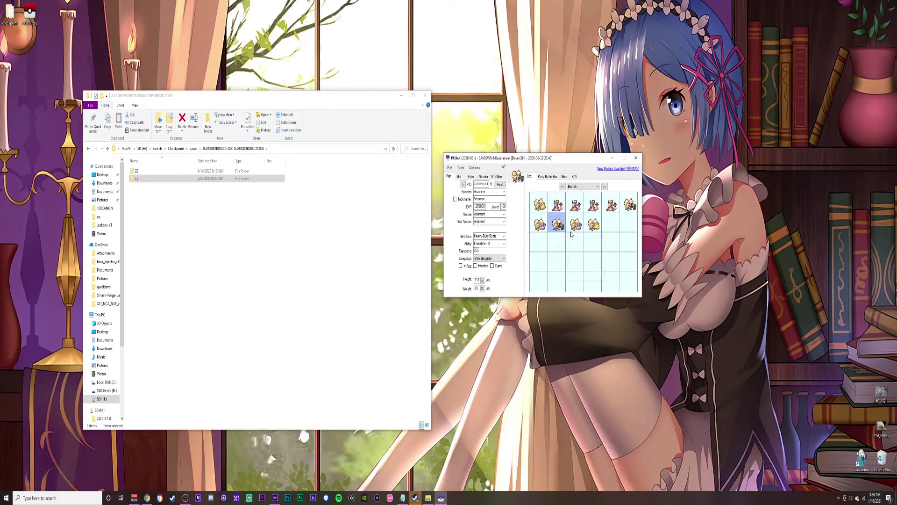
mouse_move(594, 206)
Export the save as main into the cp folder, replacing the old file, then close PKHeX
left_click(450, 168)
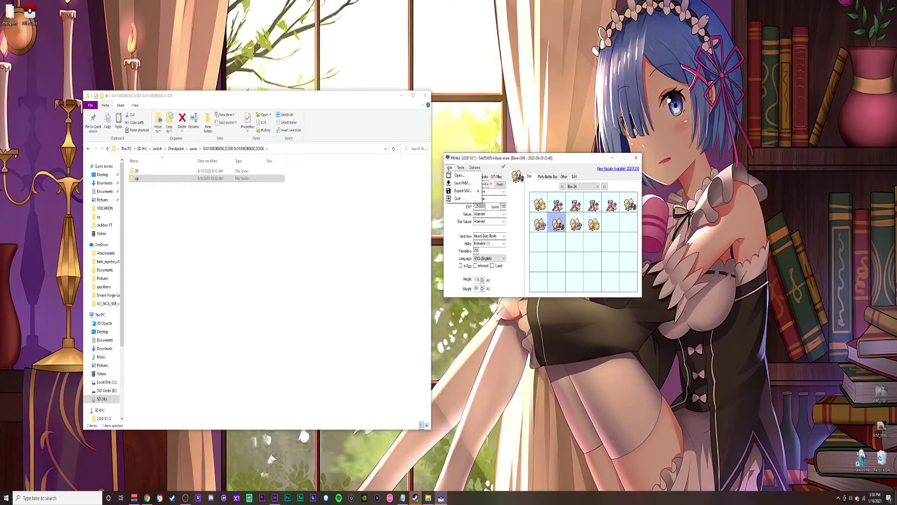
mouse_move(458, 191)
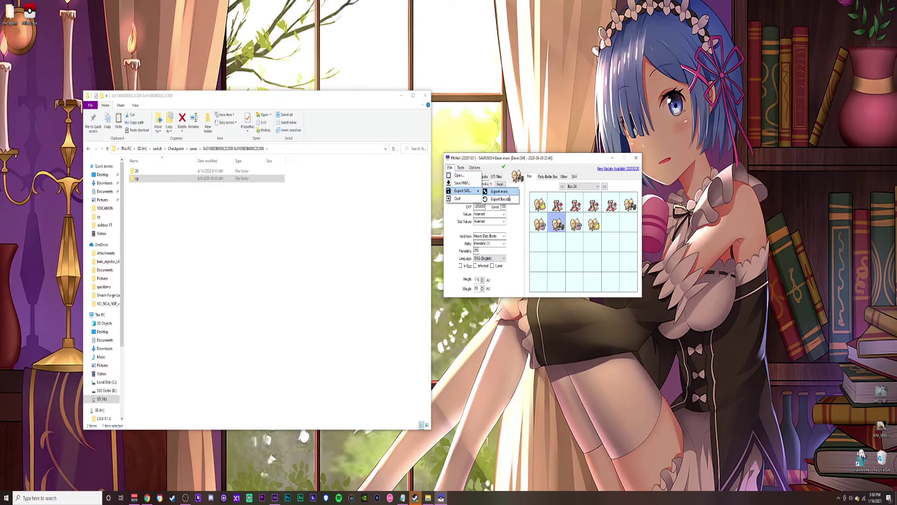
left_click(508, 193)
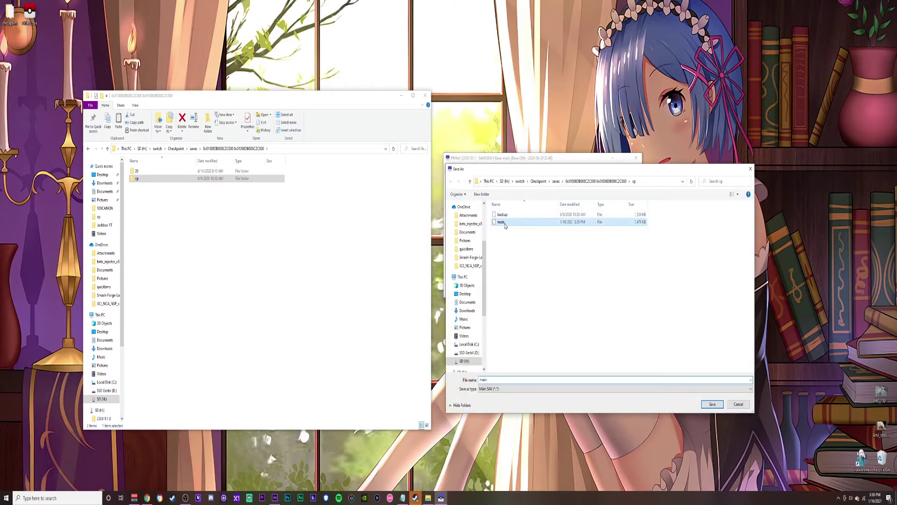
double_click(505, 225)
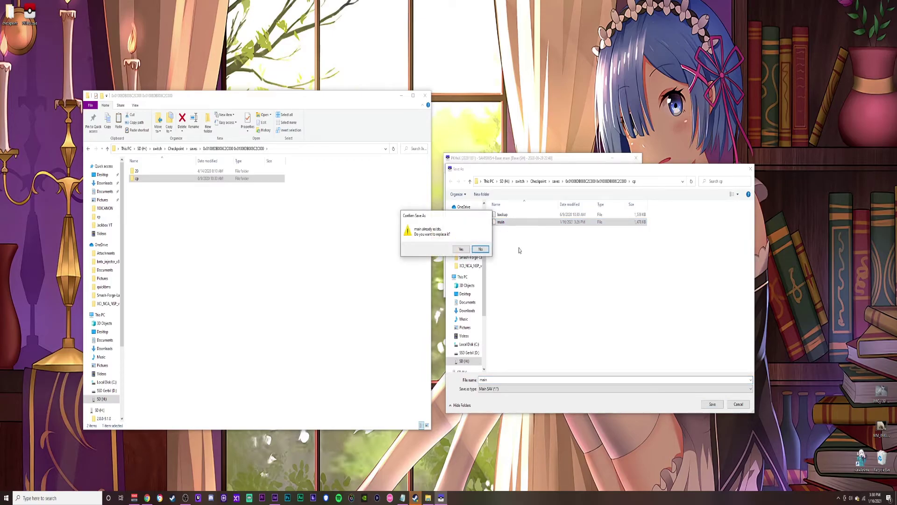
left_click(462, 248)
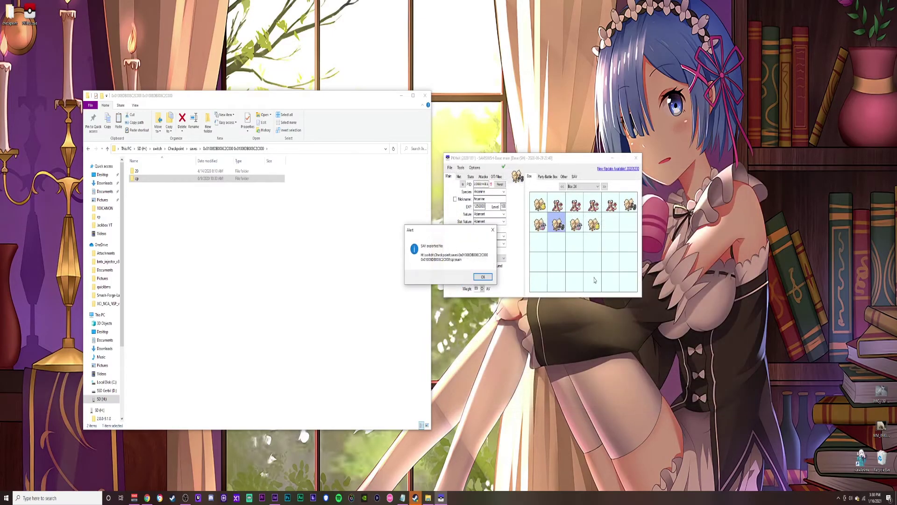
left_click(483, 278)
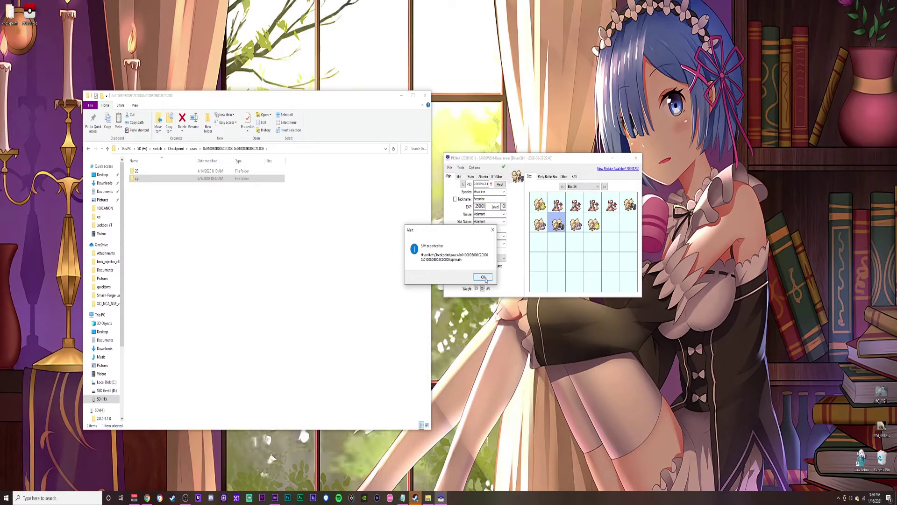
left_click(636, 157)
Eject the SD (H:) drive from the File Explorer navigation pane
left_click(230, 245)
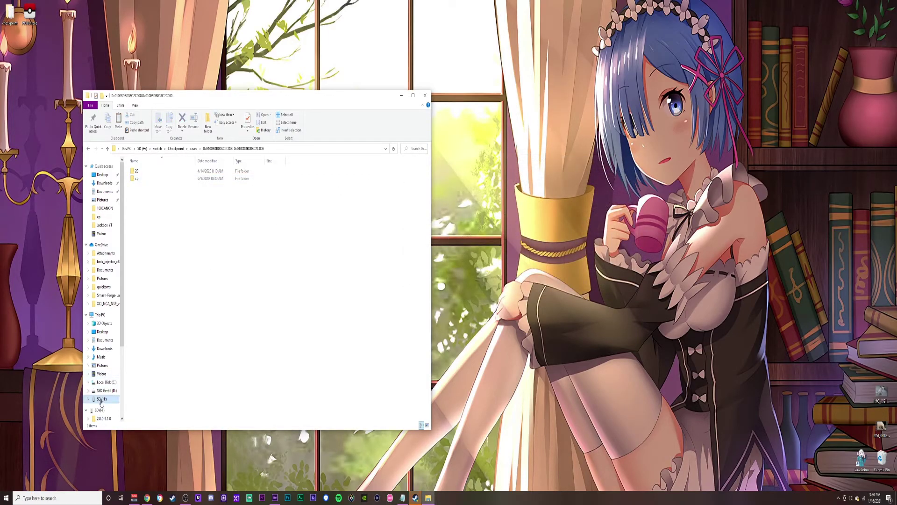
right_click(101, 402)
left_click(154, 340)
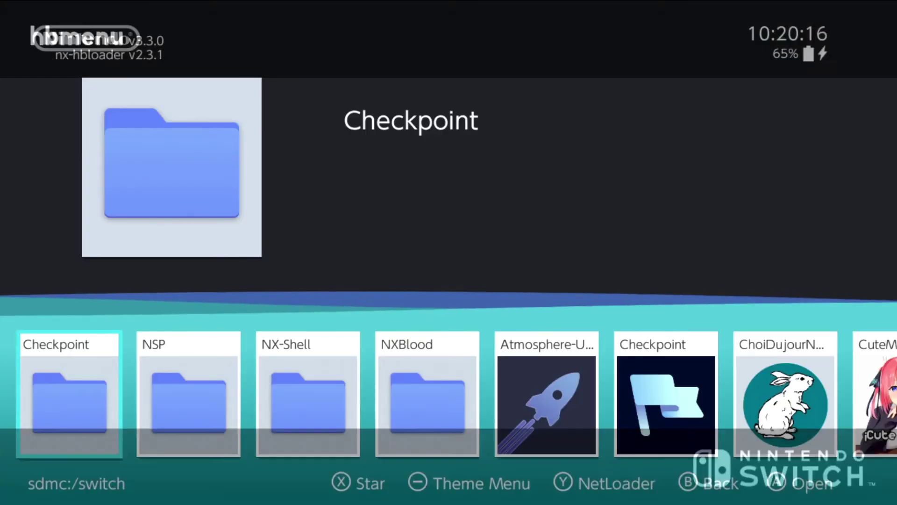
Launch Checkpoint from hbmenu and bring up Pokémon Shield's backup list
key("Right")
key("Right")
key("Right")
key("Right")
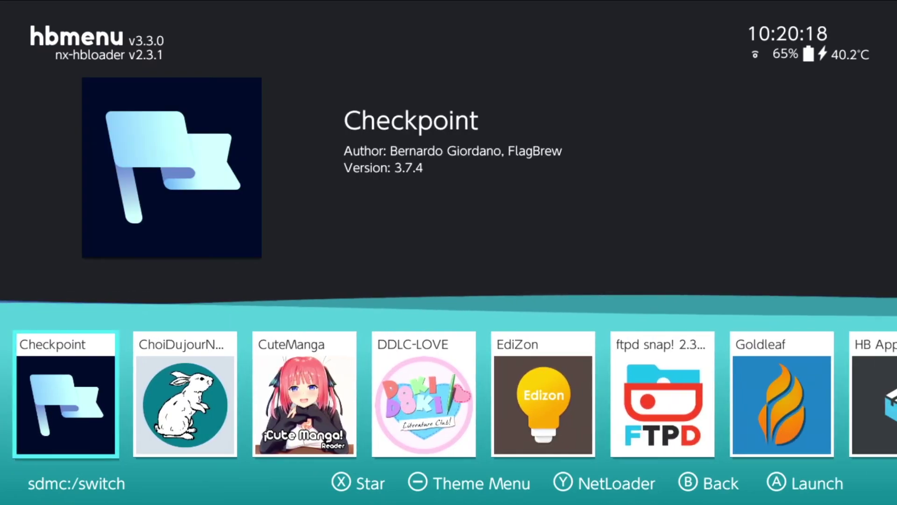
key("Return")
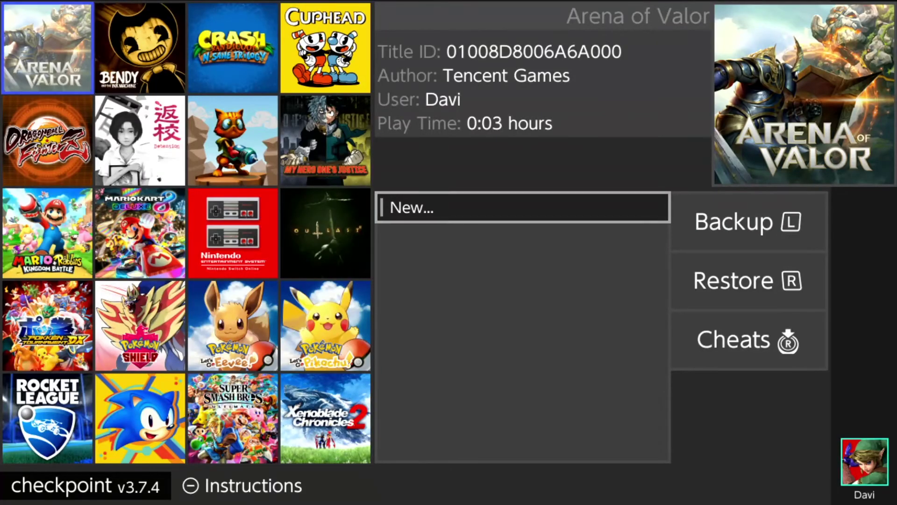
key("Down")
key("Down")
key("Down")
key("Right")
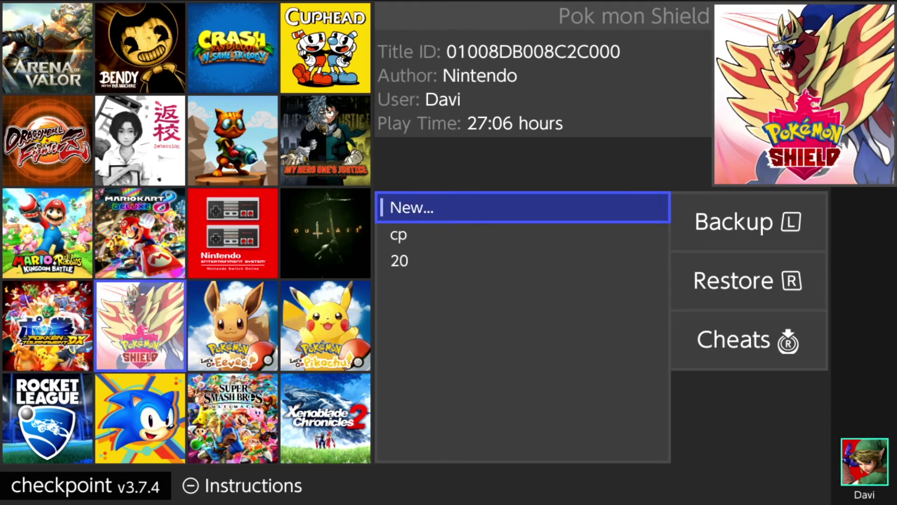
Restore the cp backup to Pokémon Shield, confirming Yes and then OK
key("Down")
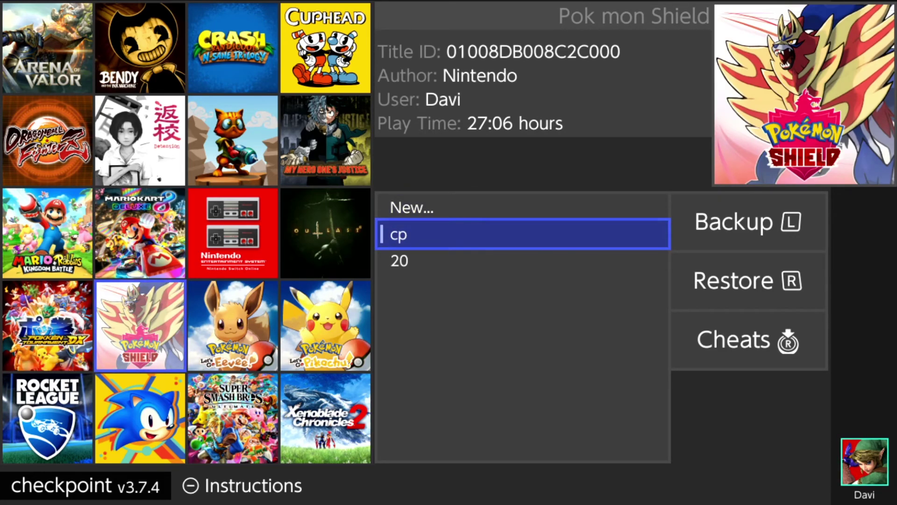
key("r")
key("Return")
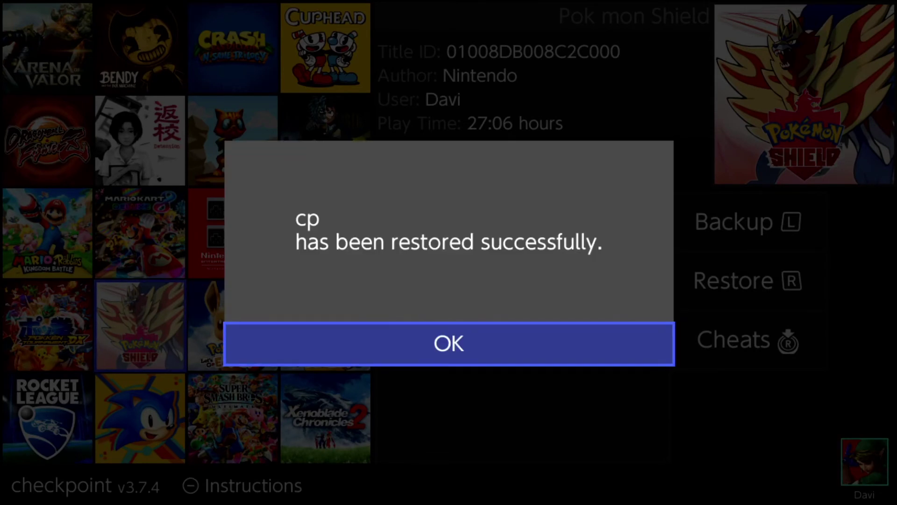
key("Return")
Close the suspended software from the HOME Menu, confirming Close
key("Home")
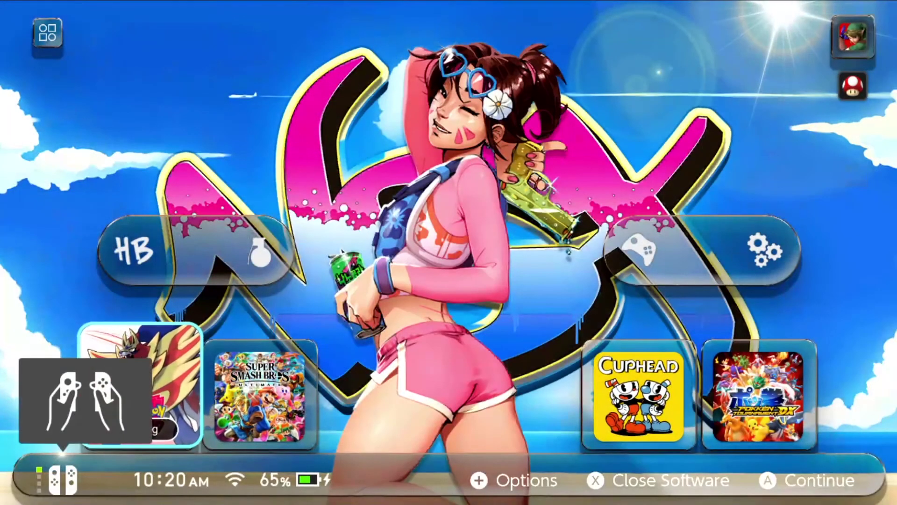
key("x")
key("Return")
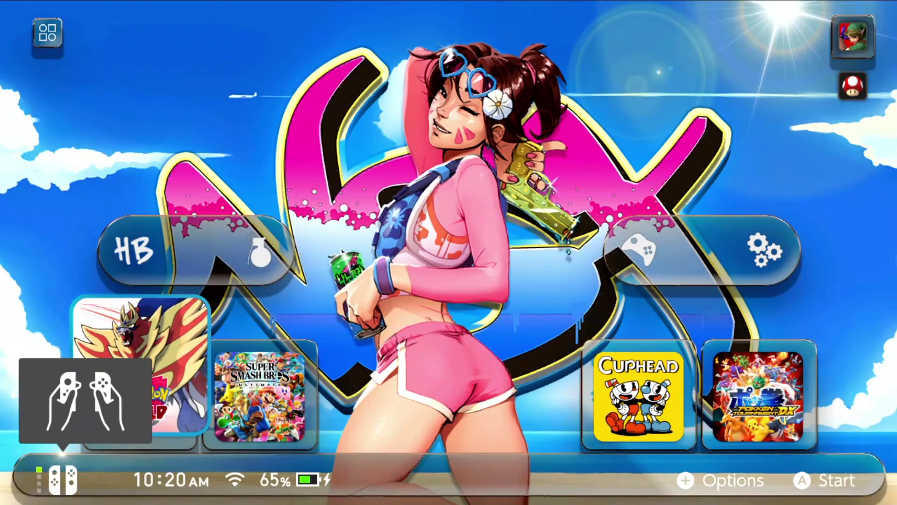